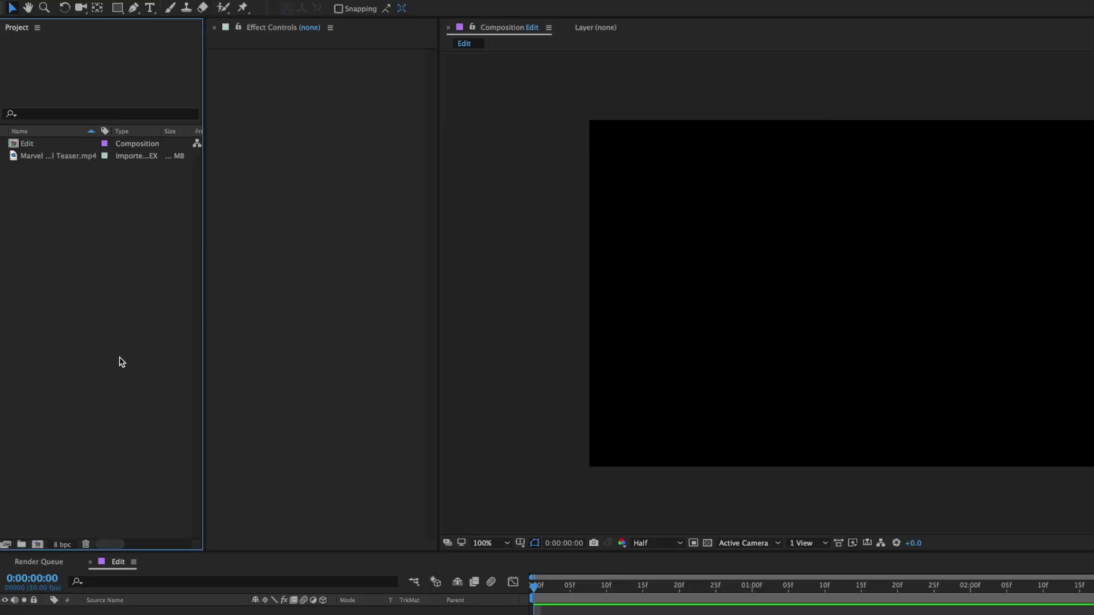
# Add the teaser footage to the composition, split it at about 0:00:01:14, and delete the extra duplicate.
pyautogui.click(60, 157)
pyautogui.moveTo(138, 464); pyautogui.dragTo(137, 463)
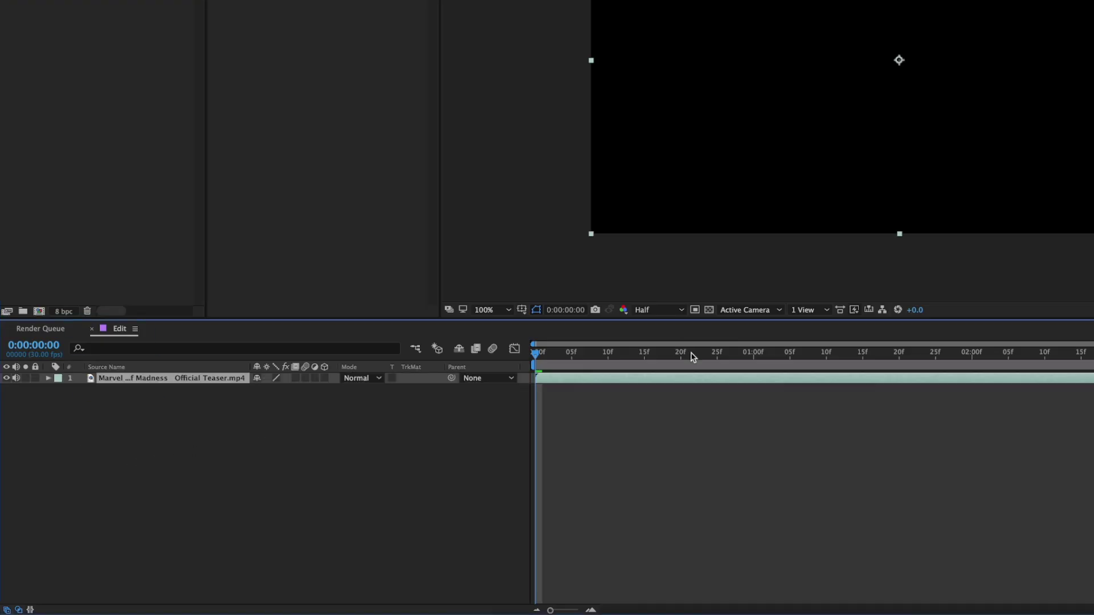
pyautogui.moveTo(680, 357); pyautogui.dragTo(927, 378)
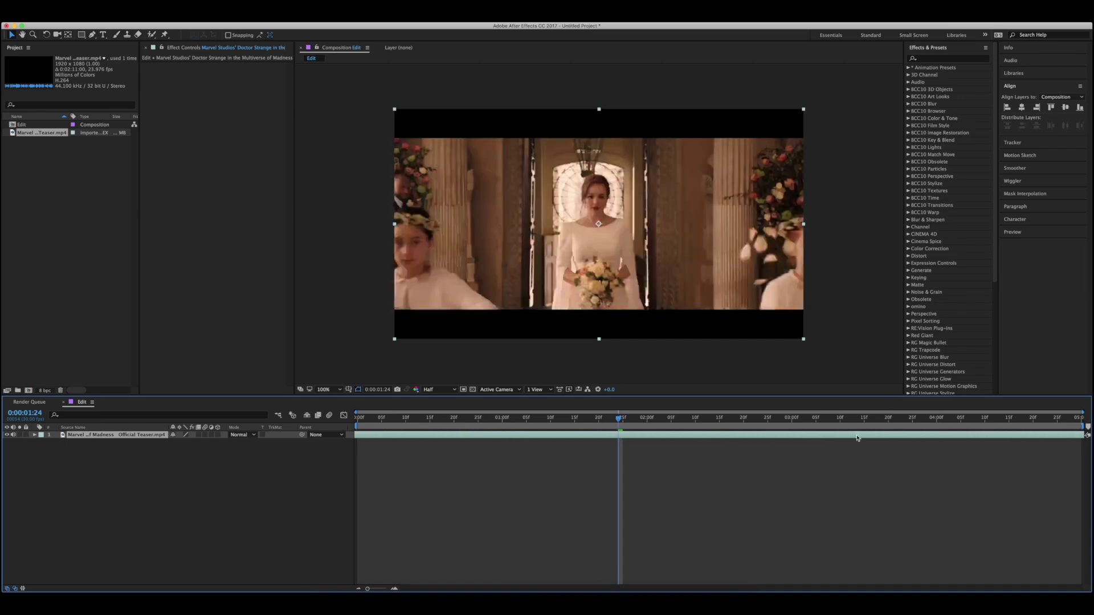
pyautogui.press('super+shift+d')
pyautogui.press('super+d')
pyautogui.press('Delete')
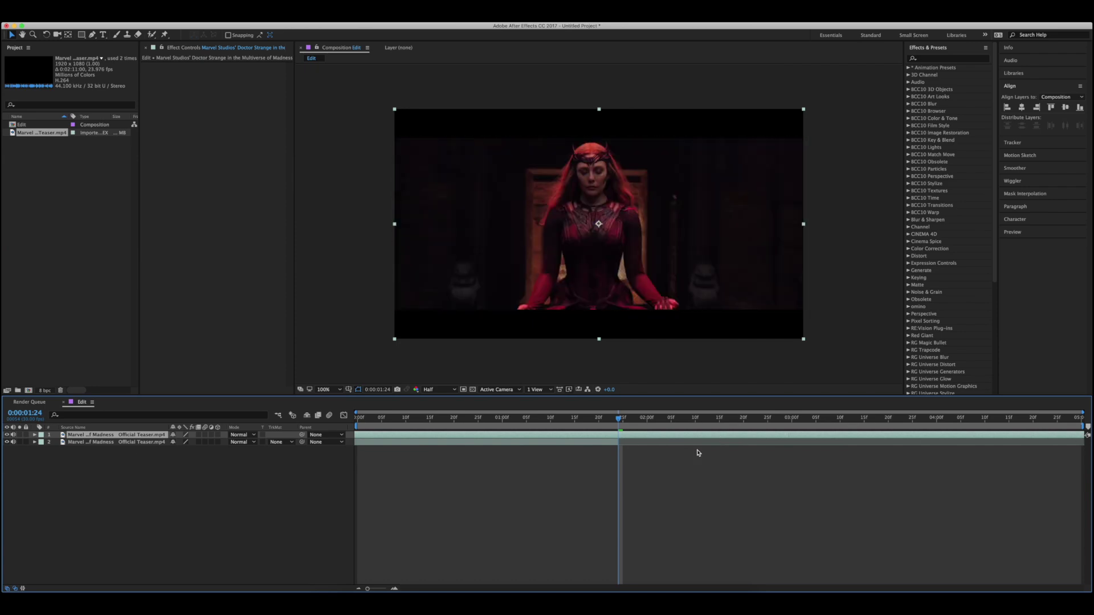
# Slide both split layers about a second earlier, preview the edit, then delete both layers.
pyautogui.click(589, 454)
pyautogui.moveTo(619, 419); pyautogui.dragTo(584, 424)
pyautogui.click(619, 443)
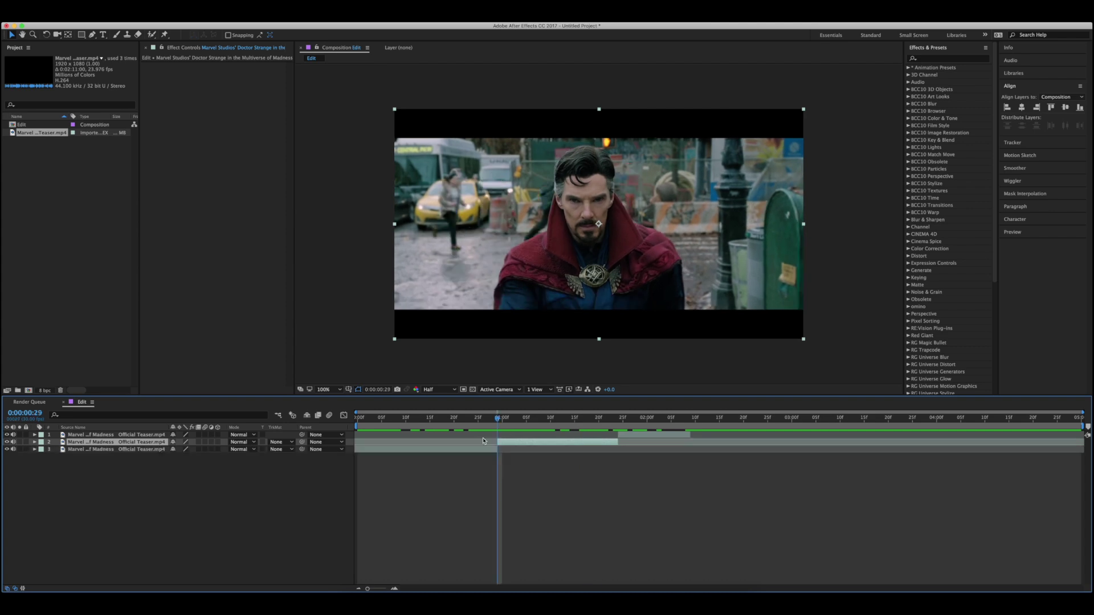
pyautogui.moveTo(497, 442); pyautogui.dragTo(354, 428)
pyautogui.press('Home')
pyautogui.press('space')
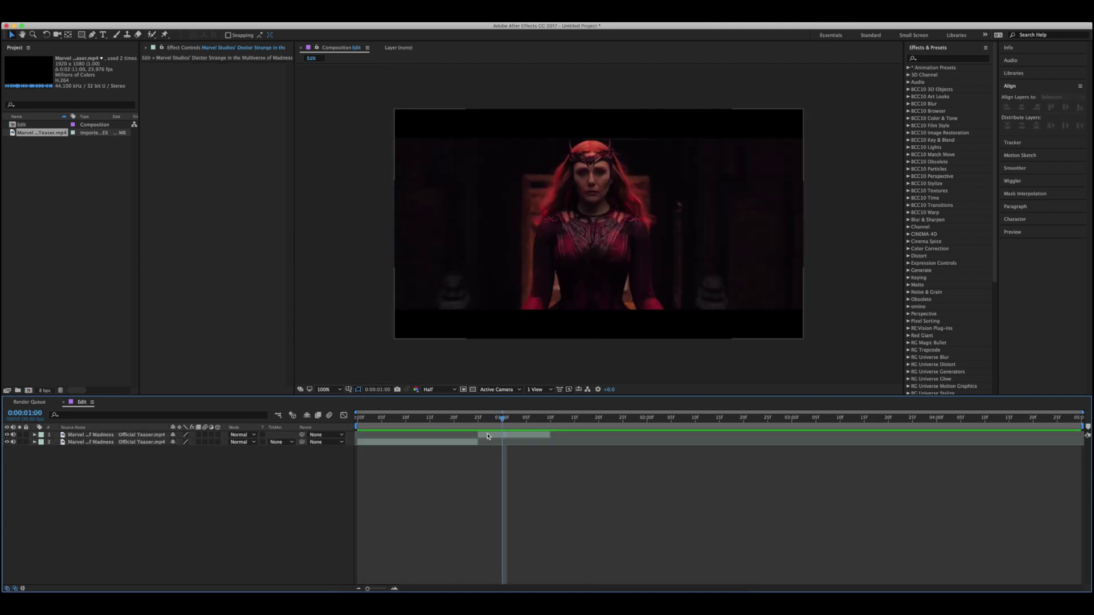
pyautogui.press('Delete')
pyautogui.click(53, 240)
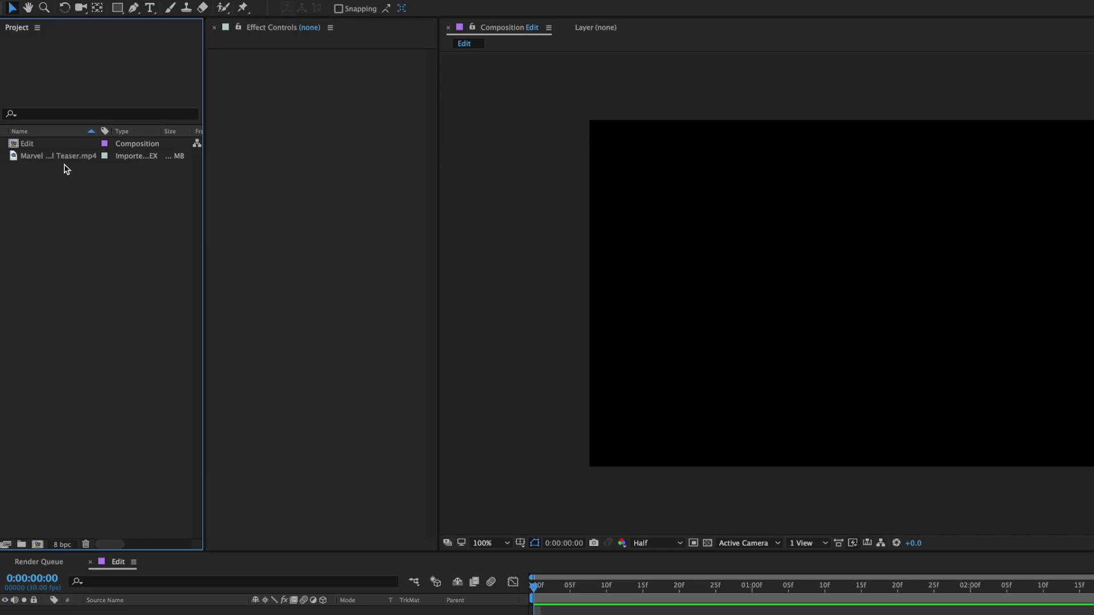
# Open the teaser in the Footage viewer and trim it from 0:00:38:04 to 0:00:39:00.
pyautogui.doubleClick(61, 156)
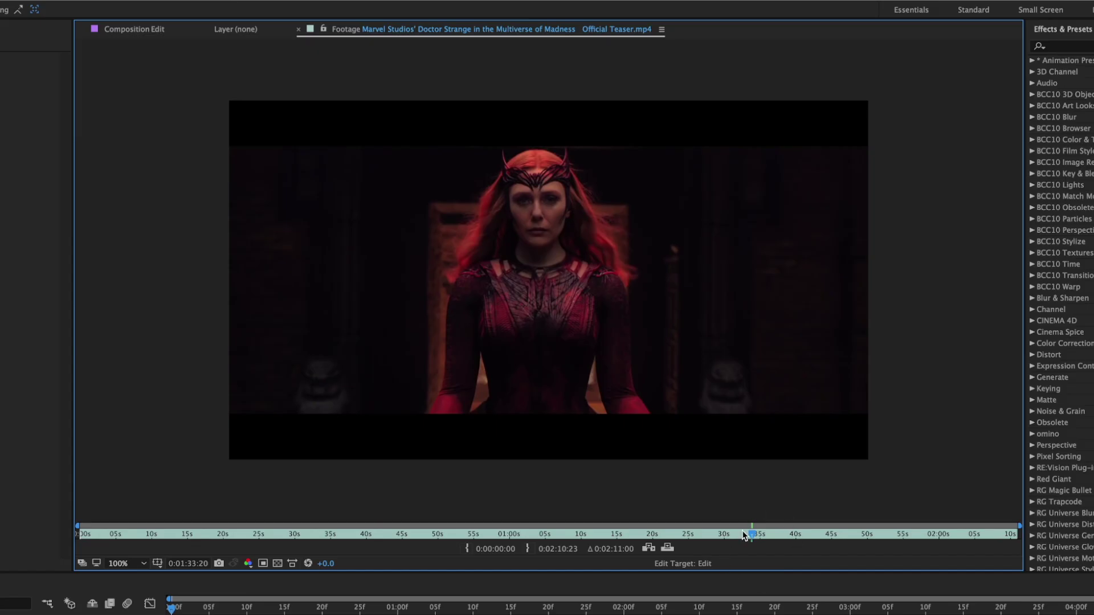
pyautogui.moveTo(752, 534); pyautogui.dragTo(354, 559)
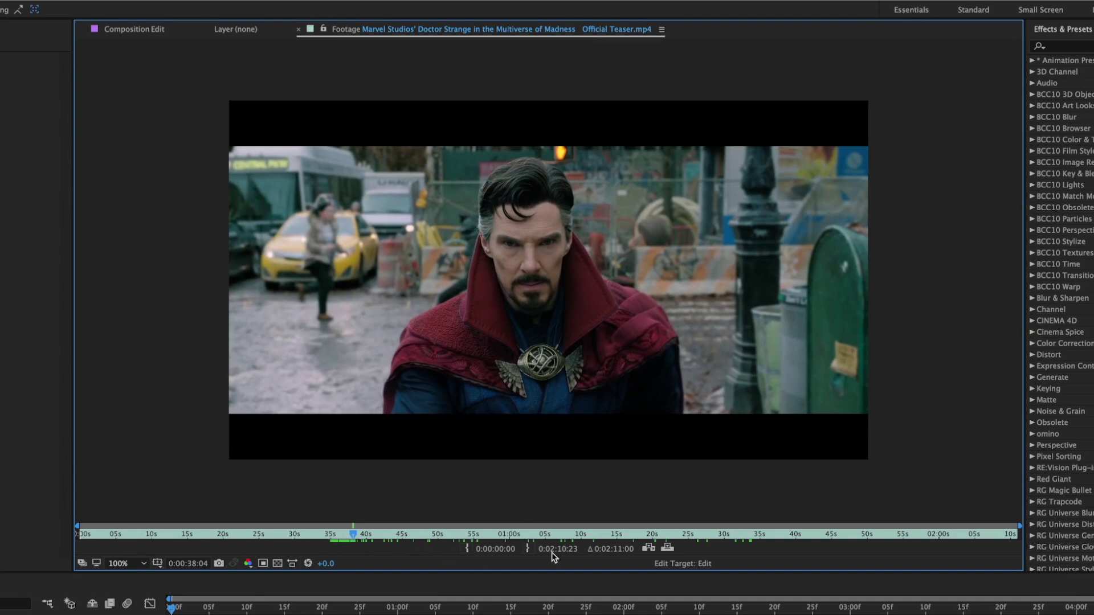
pyautogui.click(467, 549)
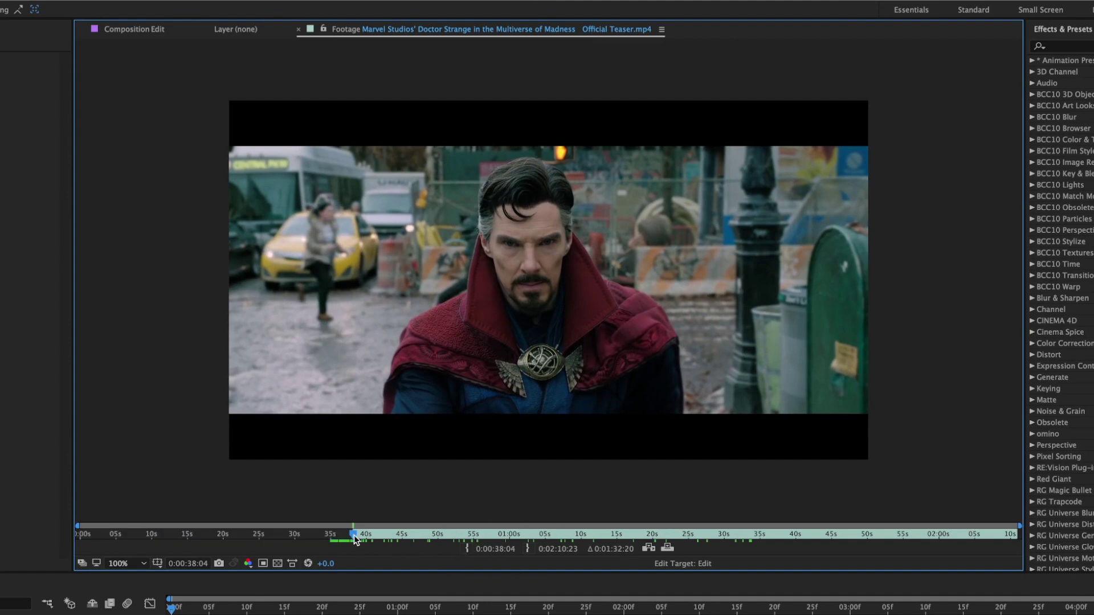
pyautogui.press('space')
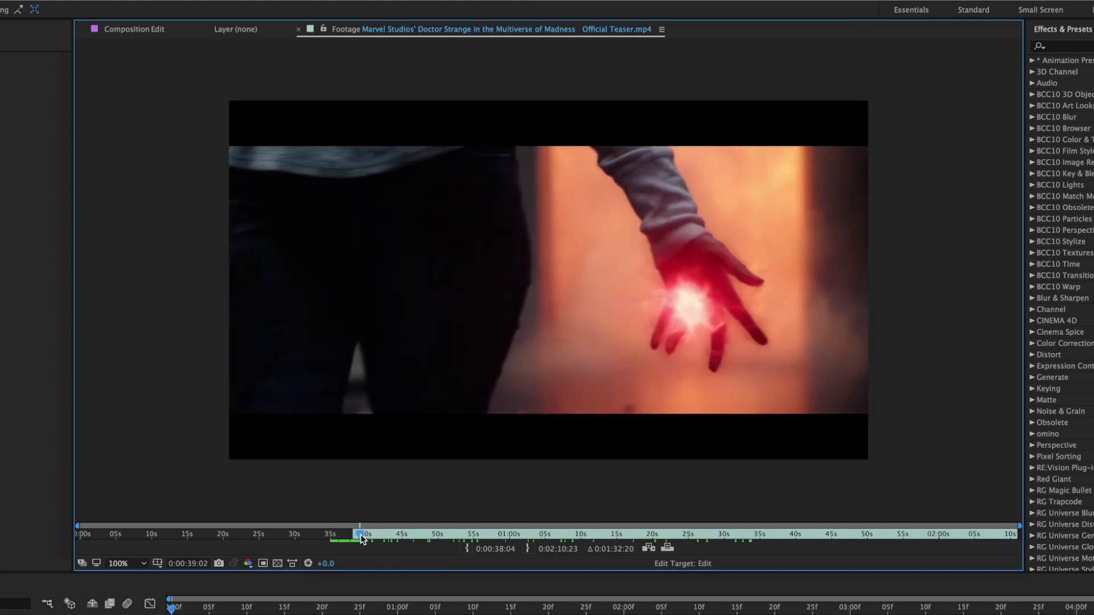
pyautogui.click(528, 547)
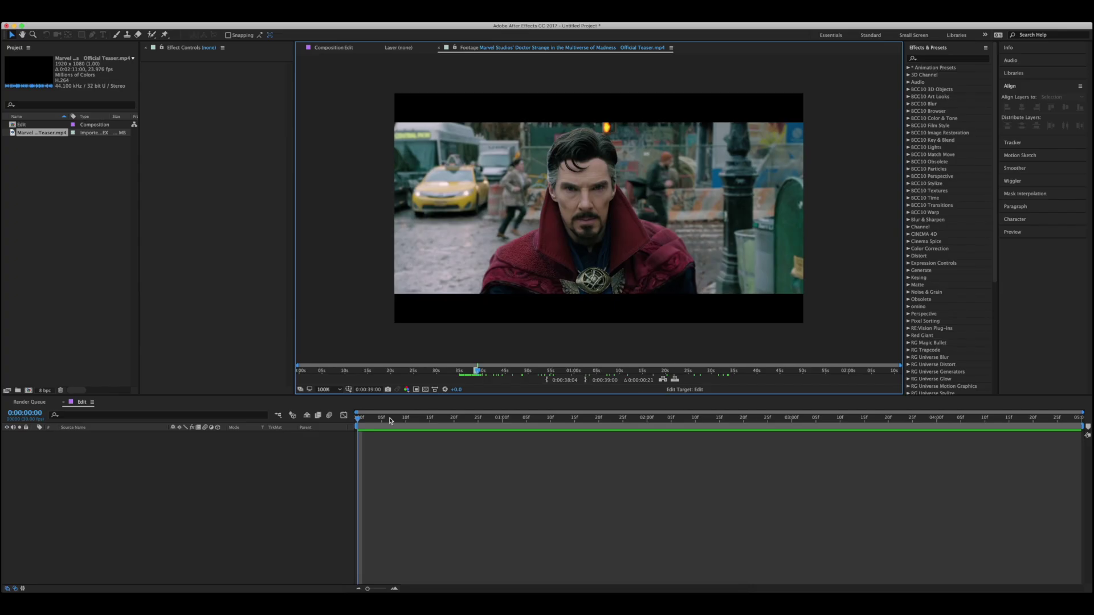
pyautogui.moveTo(204, 614); pyautogui.dragTo(287, 614)
pyautogui.moveTo(432, 422); pyautogui.dragTo(361, 432)
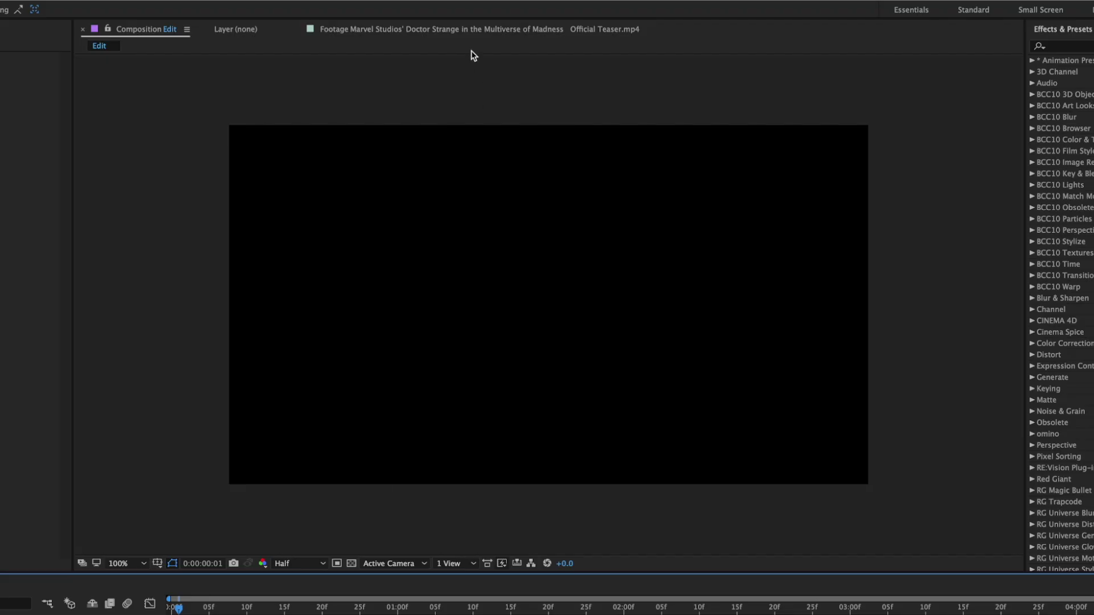
# Overlay-edit the trimmed teaser clip into the Edit composition and preview it.
pyautogui.click(537, 48)
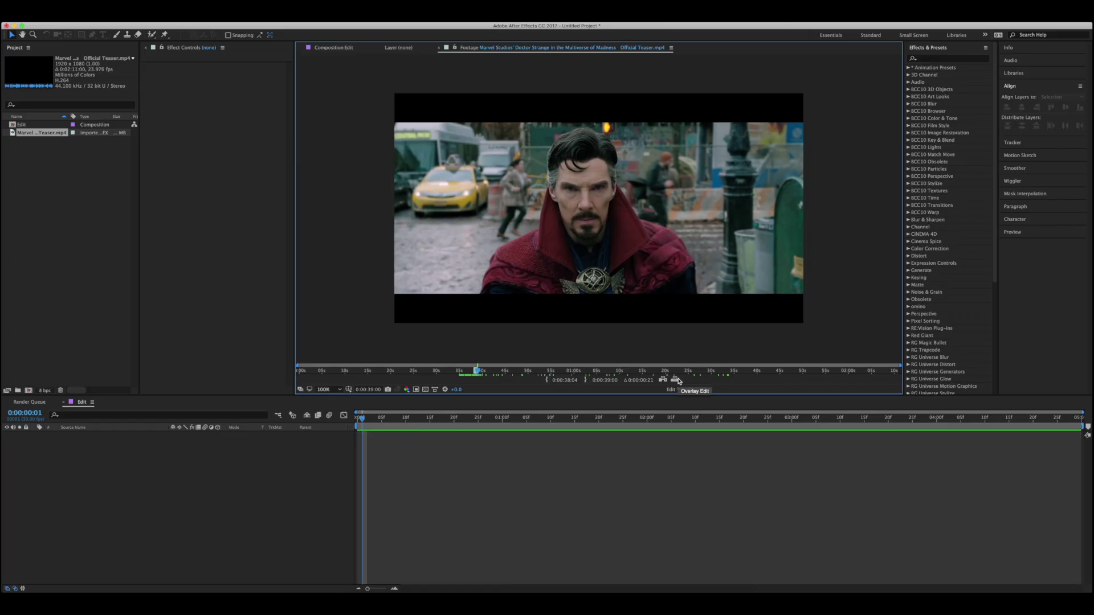
pyautogui.click(676, 380)
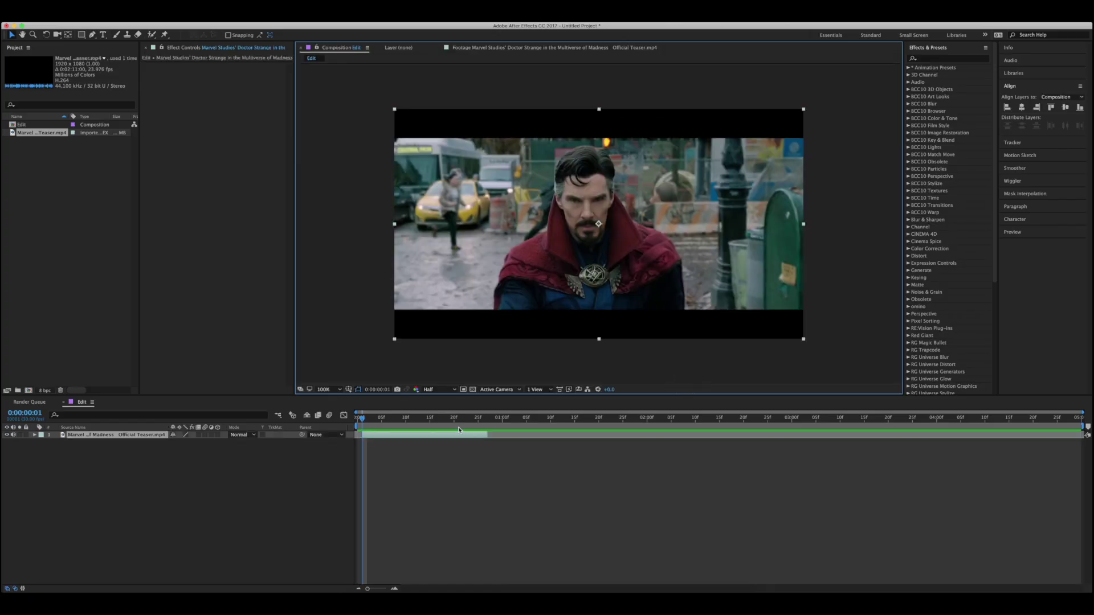
pyautogui.click(366, 422)
pyautogui.press('space')
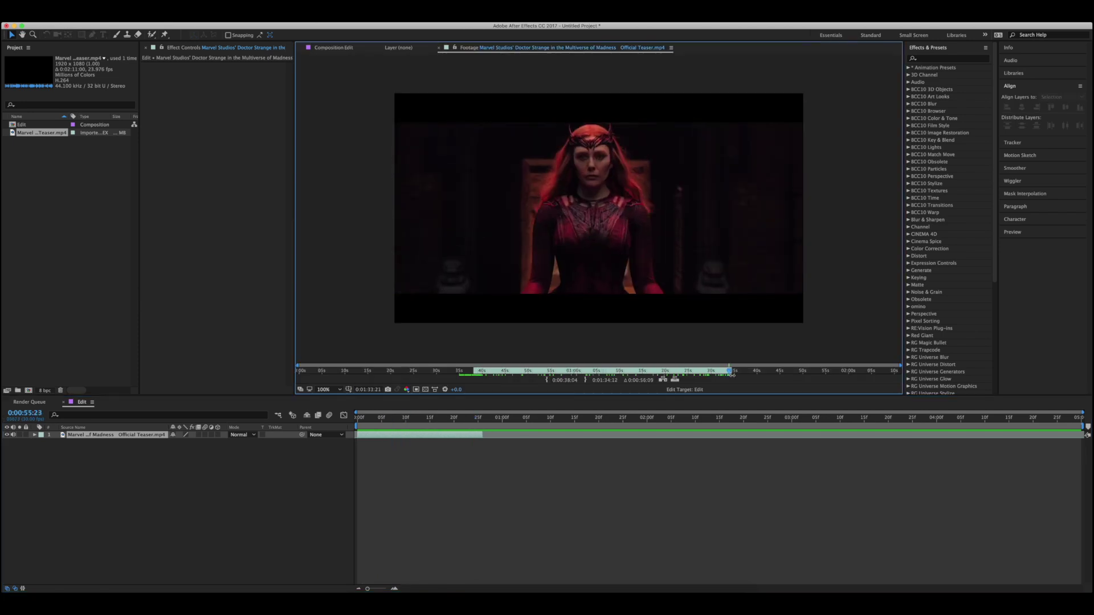
# Overlay a second clip starting at 0:01:33:21 into the composition and preview both clips.
pyautogui.click(548, 380)
pyautogui.click(675, 380)
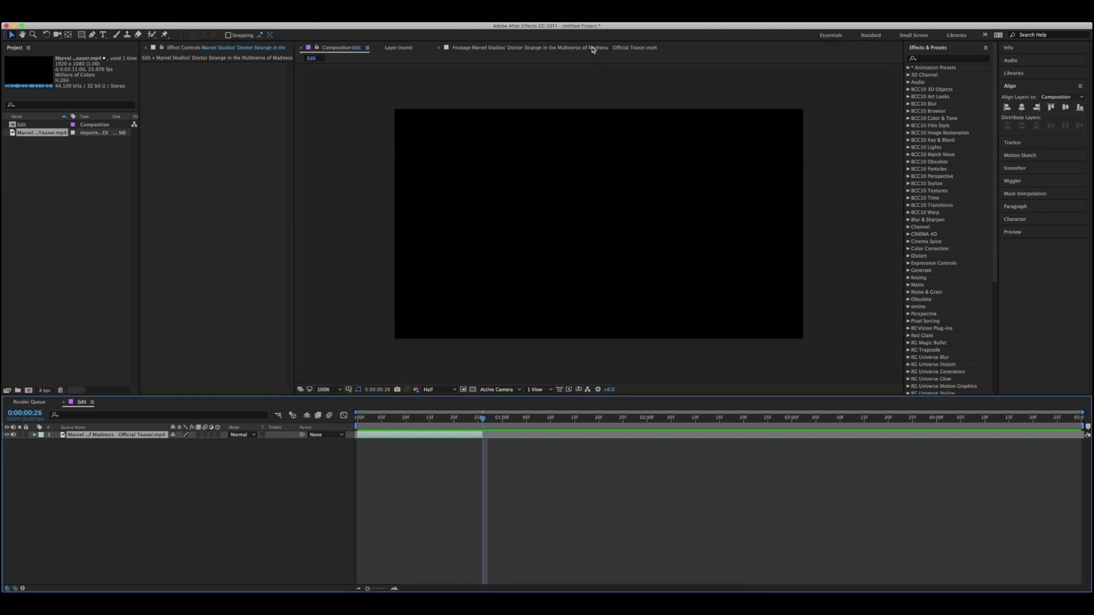
pyautogui.click(674, 381)
pyautogui.press('space')
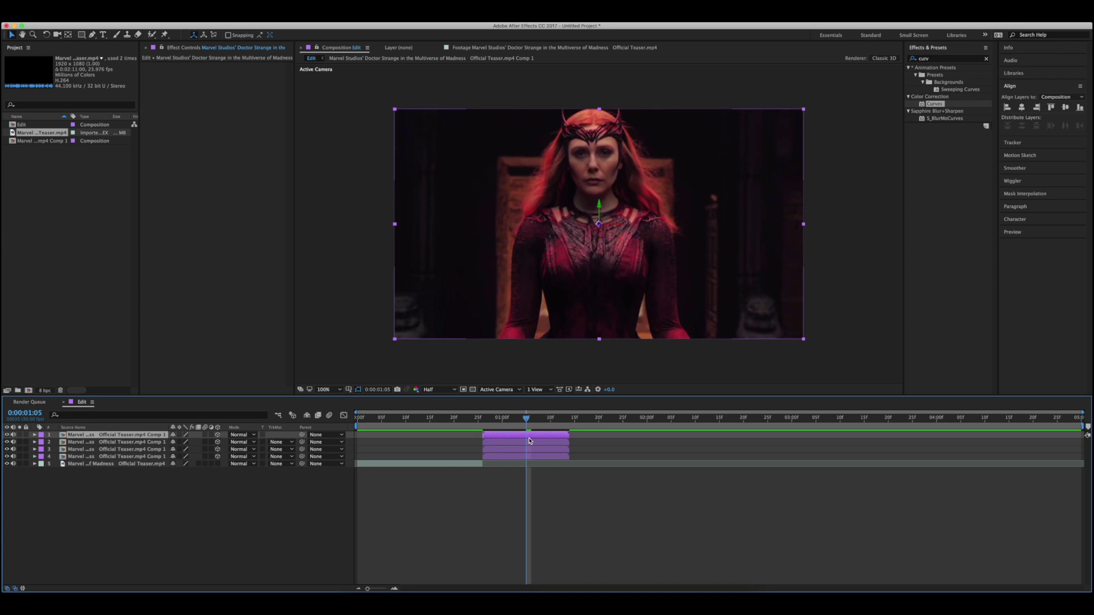
# Deselect layer 1 and switch on snapping in the toolbar.
pyautogui.click(336, 308)
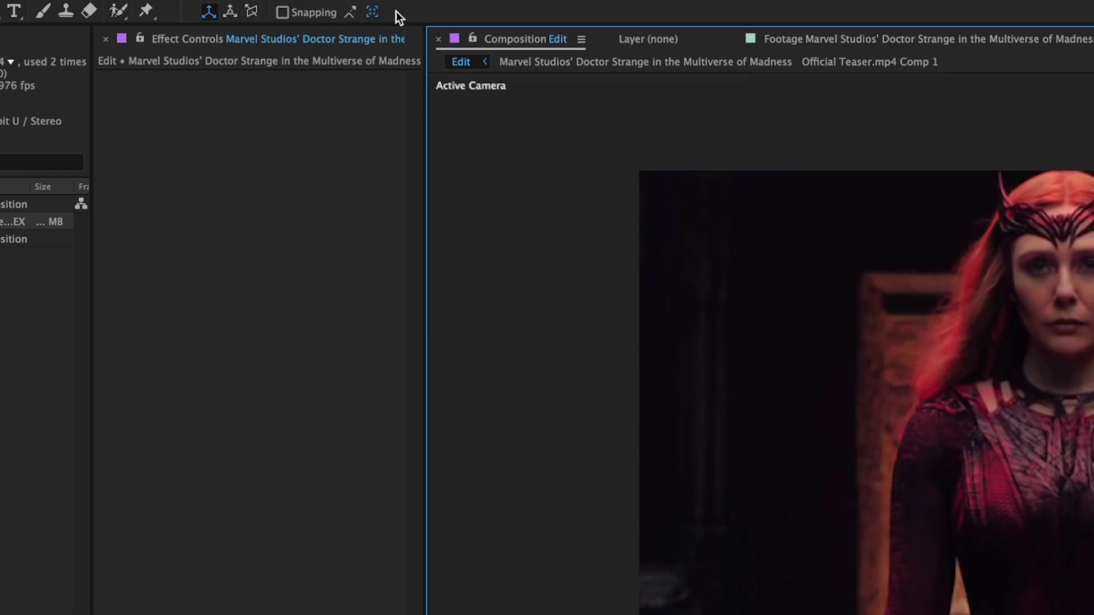
pyautogui.click(283, 12)
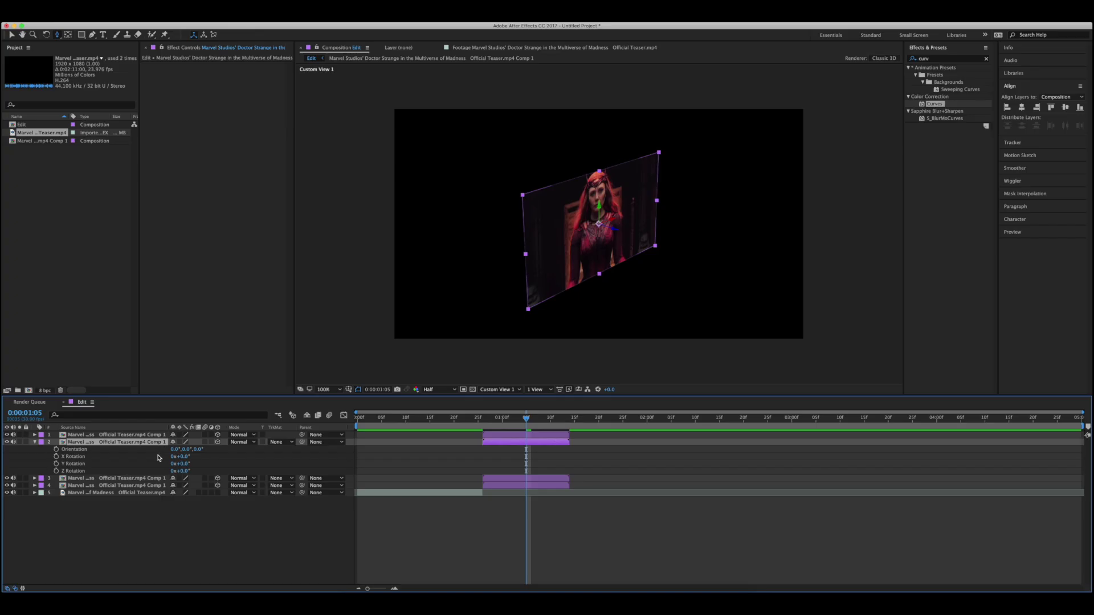
# Set layer 2's X Rotation to -90° after first trying 20°.
pyautogui.click(172, 614)
pyautogui.write('20')
pyautogui.press('Return')
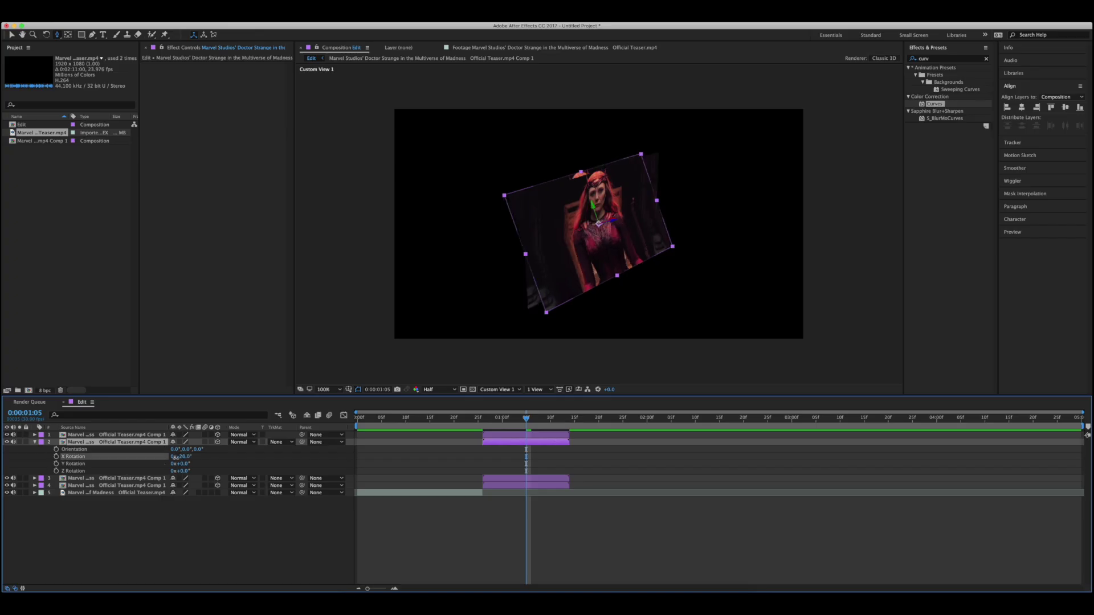
pyautogui.click(177, 457)
pyautogui.write('-90')
pyautogui.press('Return')
# Move the rotated plane up in the viewer to form the box top, then bring up layer 3's rotation for -180°.
pyautogui.press('v')
pyautogui.click(639, 237)
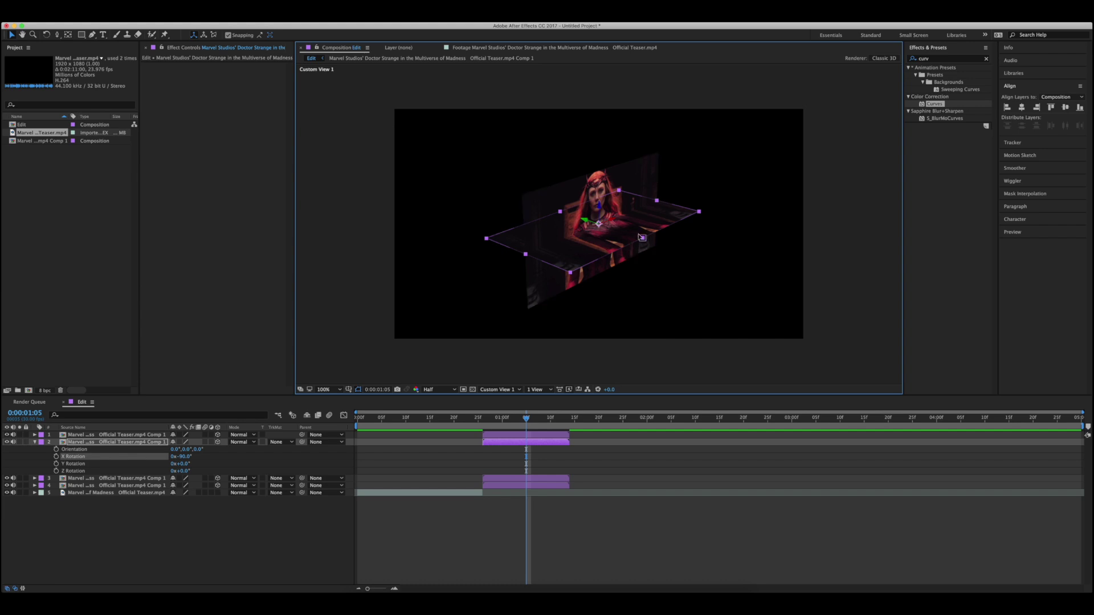
pyautogui.moveTo(641, 237); pyautogui.dragTo(599, 170)
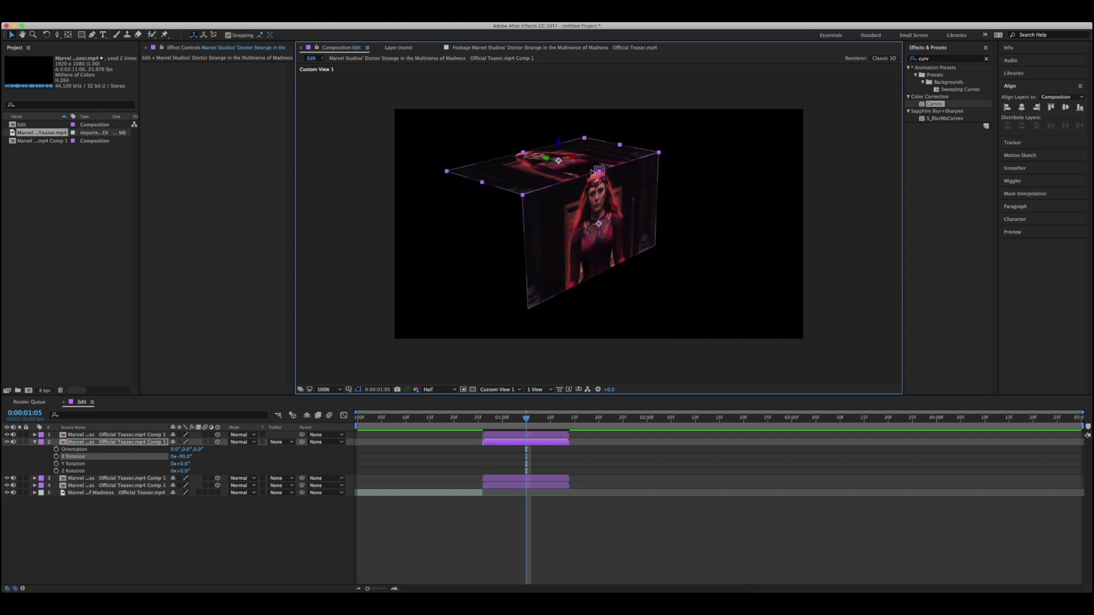
pyautogui.click(521, 478)
pyautogui.press('r')
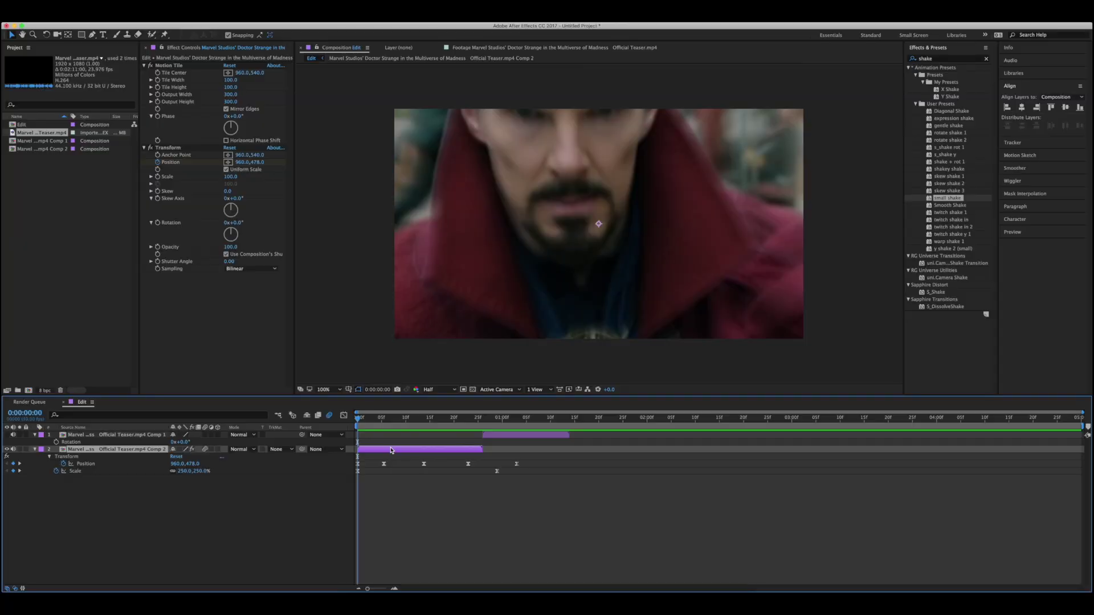
# Move a Position keyframe to 0:00:00:25, then stretch and squeeze the Position keyframes closer together.
pyautogui.click(479, 421)
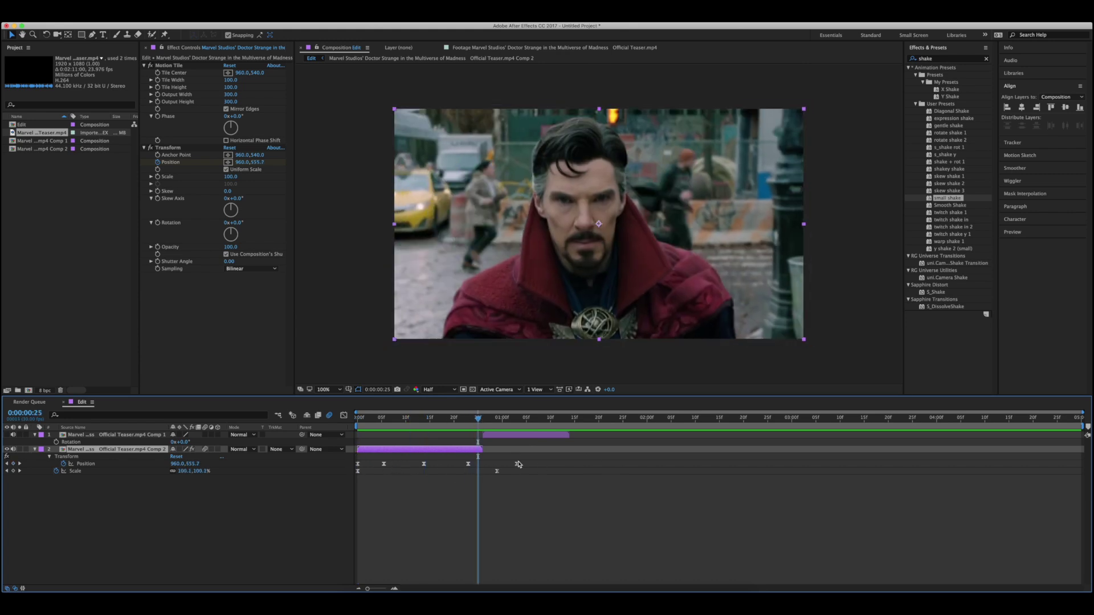
pyautogui.moveTo(516, 466)
pyautogui.moveTo(515, 466); pyautogui.dragTo(396, 464)
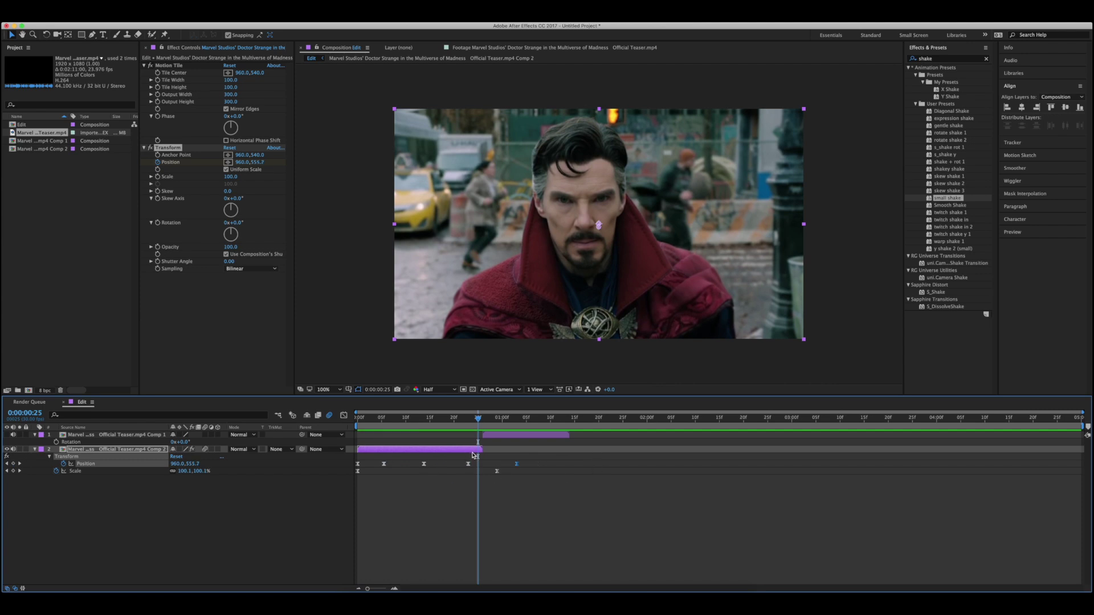
pyautogui.press('super+z')
pyautogui.press('super+z')
pyautogui.press('super+z')
pyautogui.moveTo(552, 460); pyautogui.dragTo(357, 467)
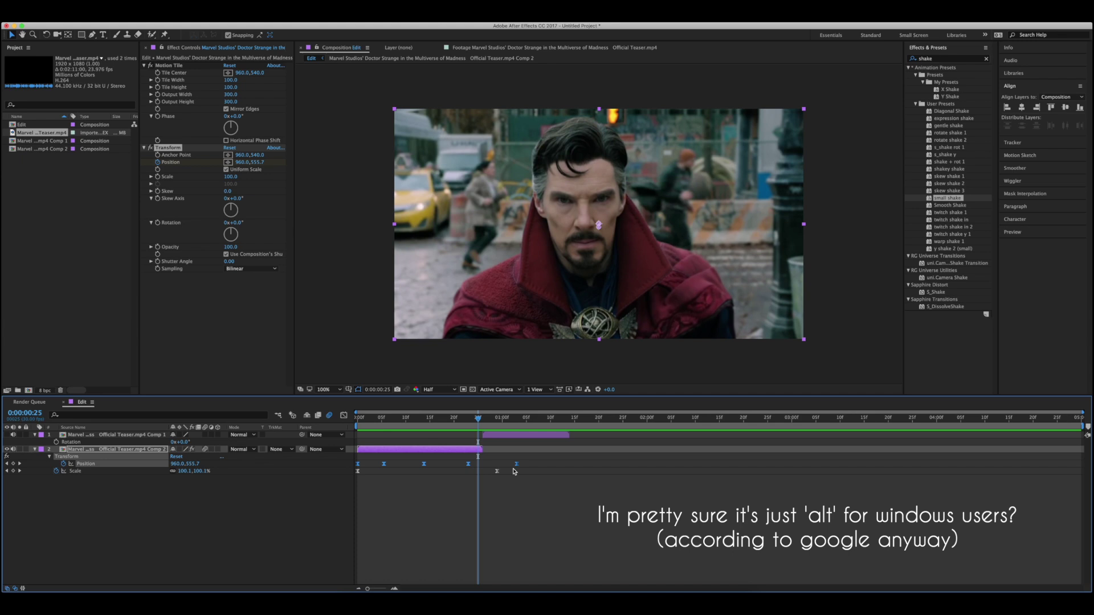
pyautogui.moveTo(519, 466); pyautogui.dragTo(833, 469)
pyautogui.moveTo(1042, 455); pyautogui.dragTo(477, 476)
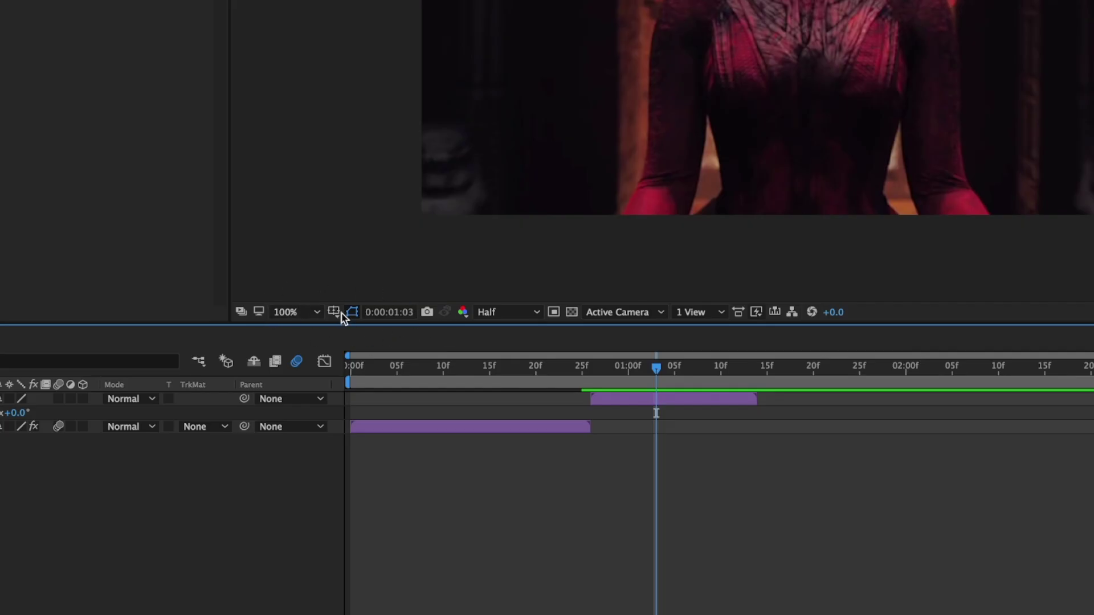
# Overlay the proportional grid, scrub to 0:00:01:01, then turn on the fine grid overlay.
pyautogui.click(335, 311)
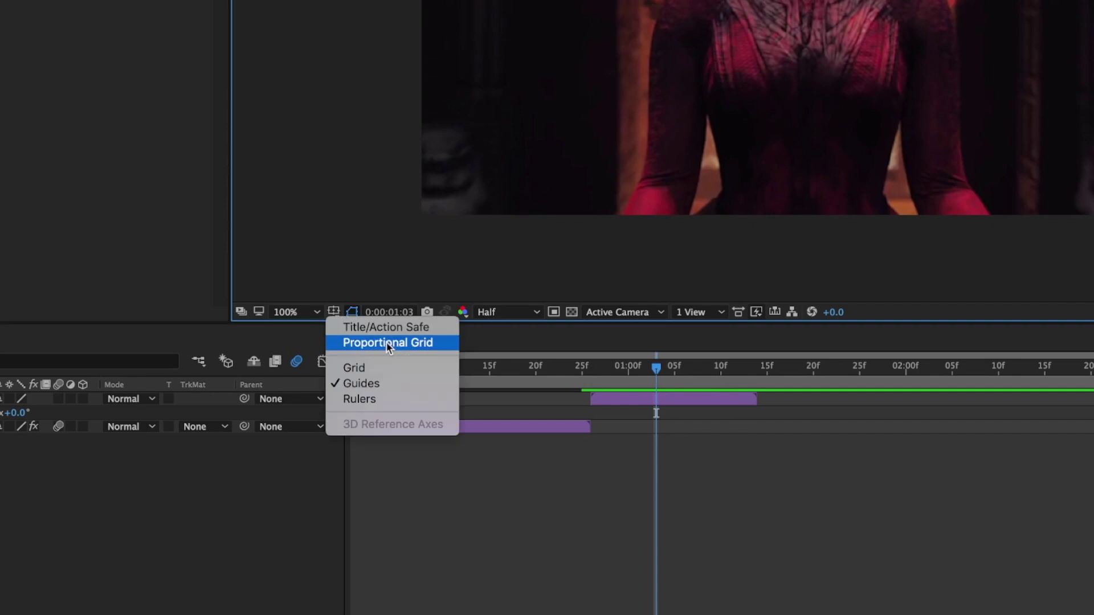
pyautogui.click(371, 343)
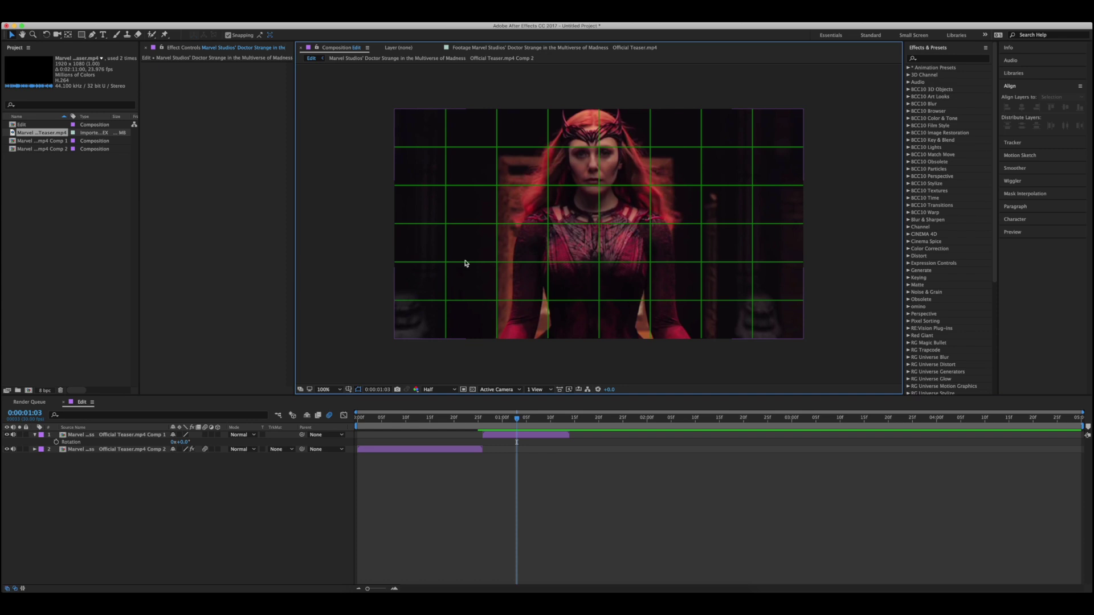
pyautogui.click(522, 420)
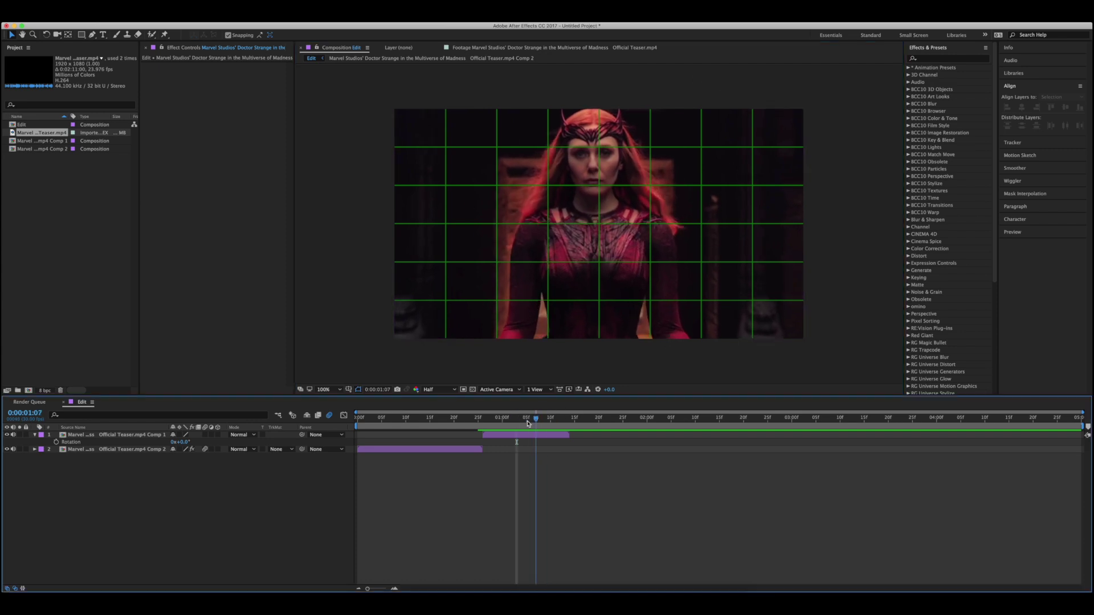
pyautogui.moveTo(523, 420); pyautogui.dragTo(507, 420)
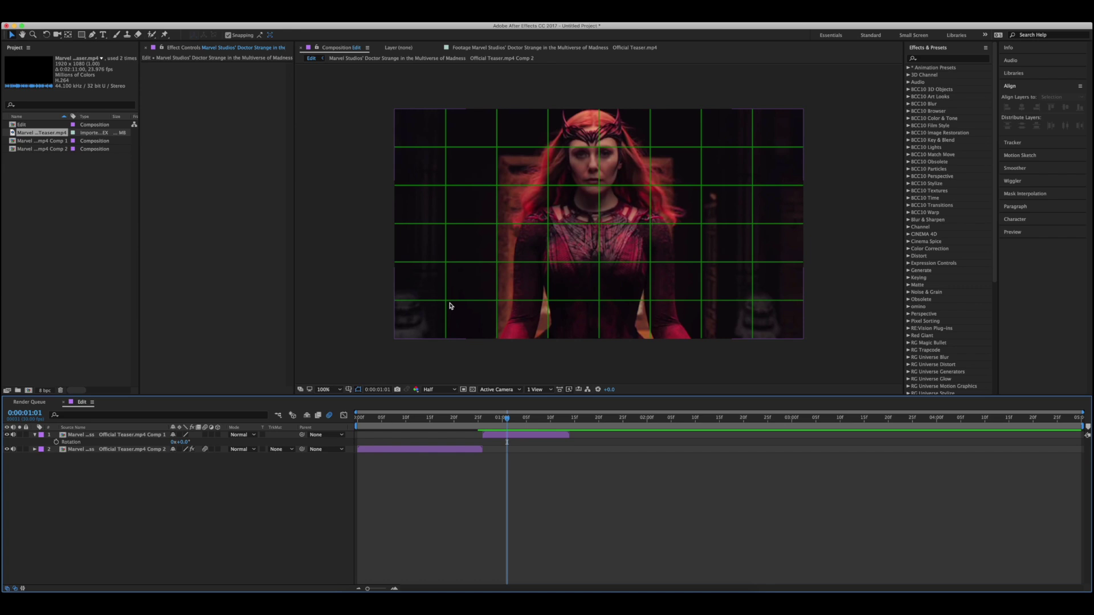
pyautogui.click(351, 391)
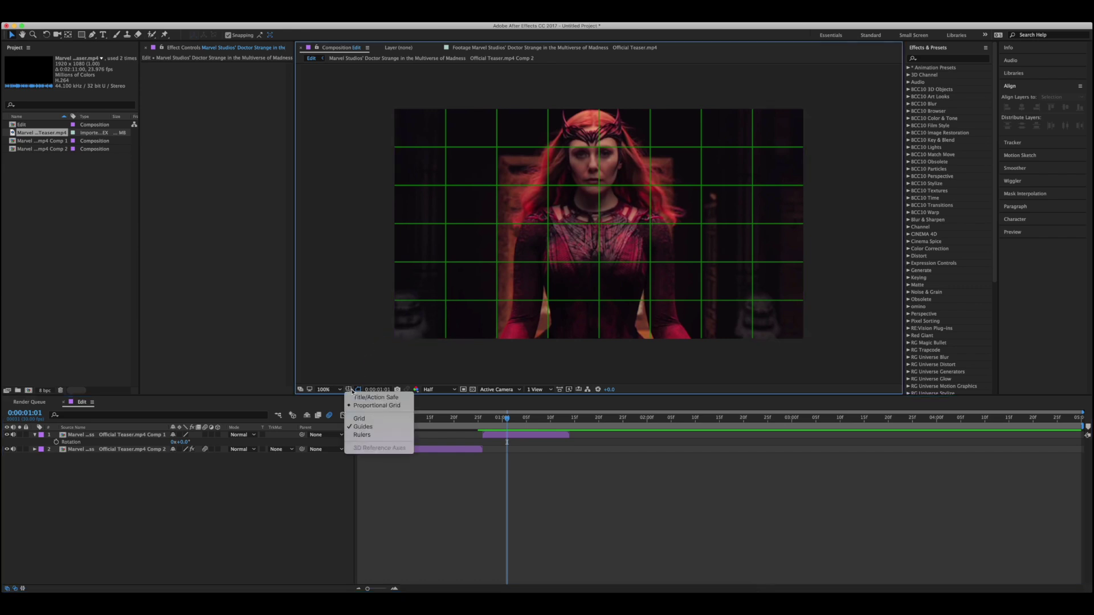
pyautogui.click(359, 419)
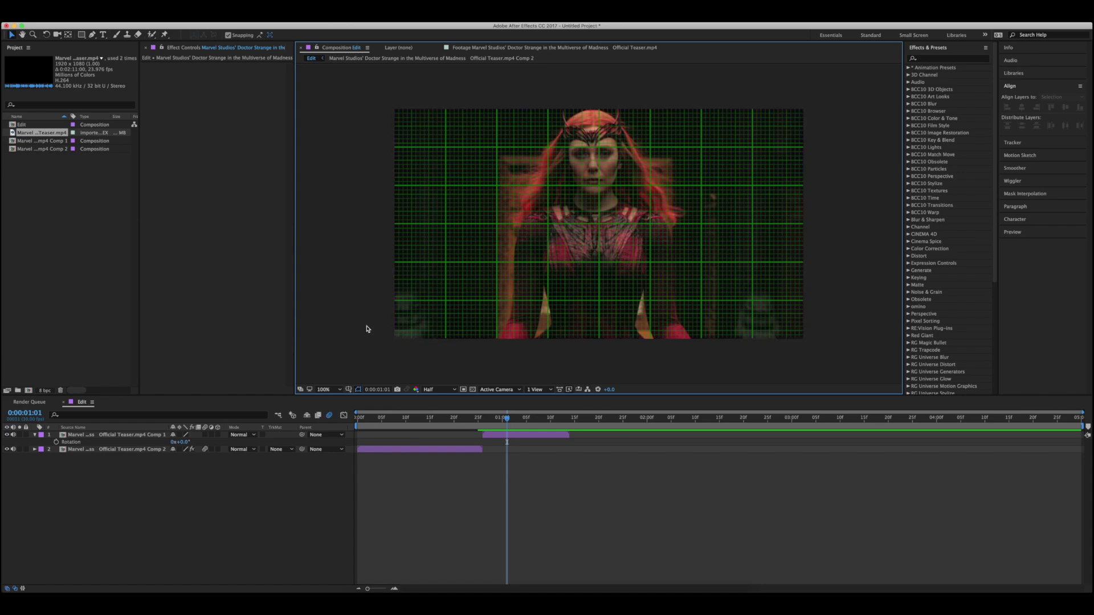
pyautogui.click(348, 389)
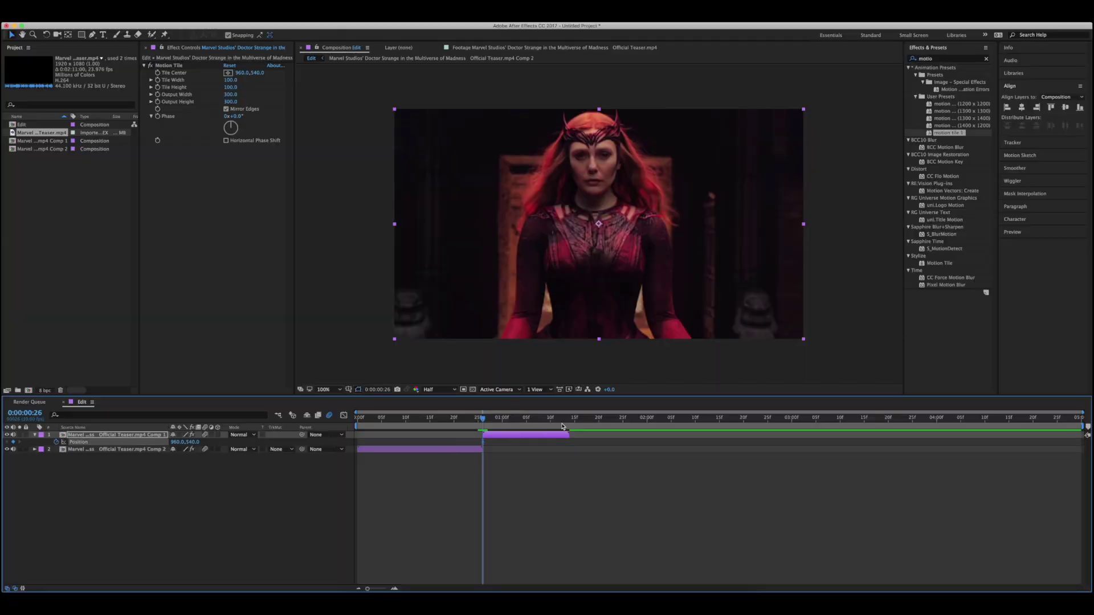
# Keyframe the top layer's Position from Y 1610 into place and apply Easy Ease to both keyframes.
pyautogui.click(565, 426)
pyautogui.click(7, 442)
pyautogui.moveTo(194, 443); pyautogui.dragTo(661, 437)
pyautogui.moveTo(581, 455); pyautogui.dragTo(478, 439)
pyautogui.rightClick(483, 442)
pyautogui.moveTo(524, 541)
pyautogui.click(599, 536)
# Inspect and select both Position keyframes on the curve in the Graph Editor.
pyautogui.click(343, 415)
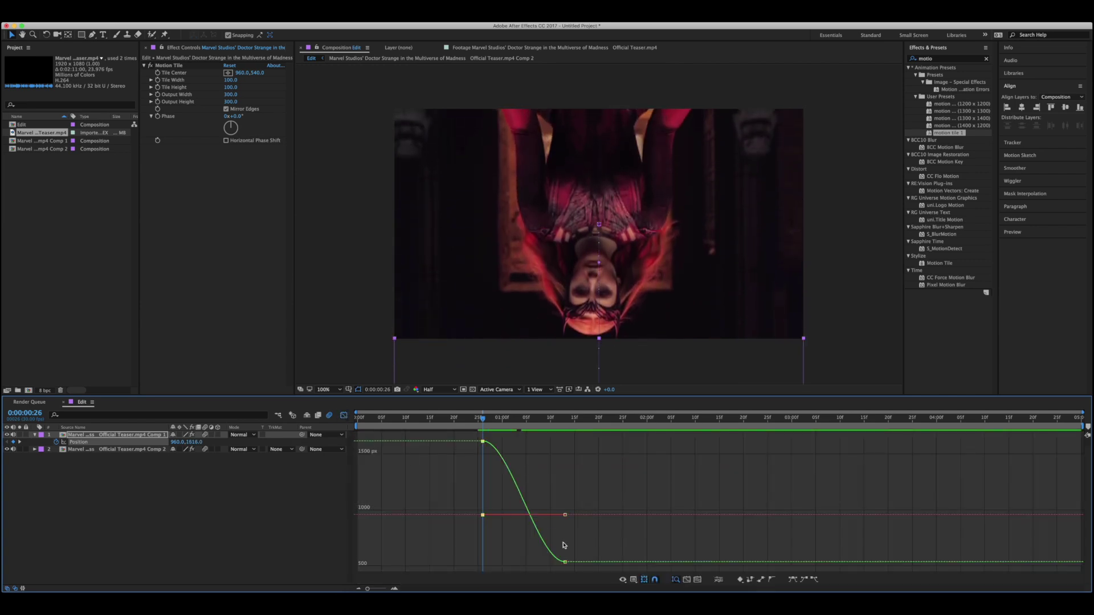
pyautogui.click(626, 580)
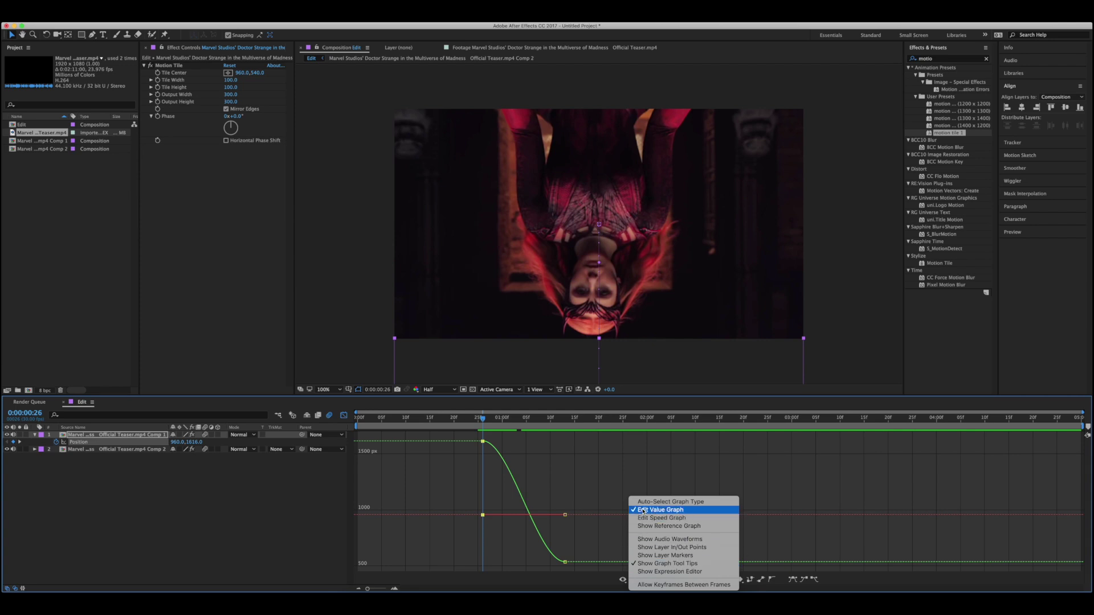
pyautogui.click(608, 485)
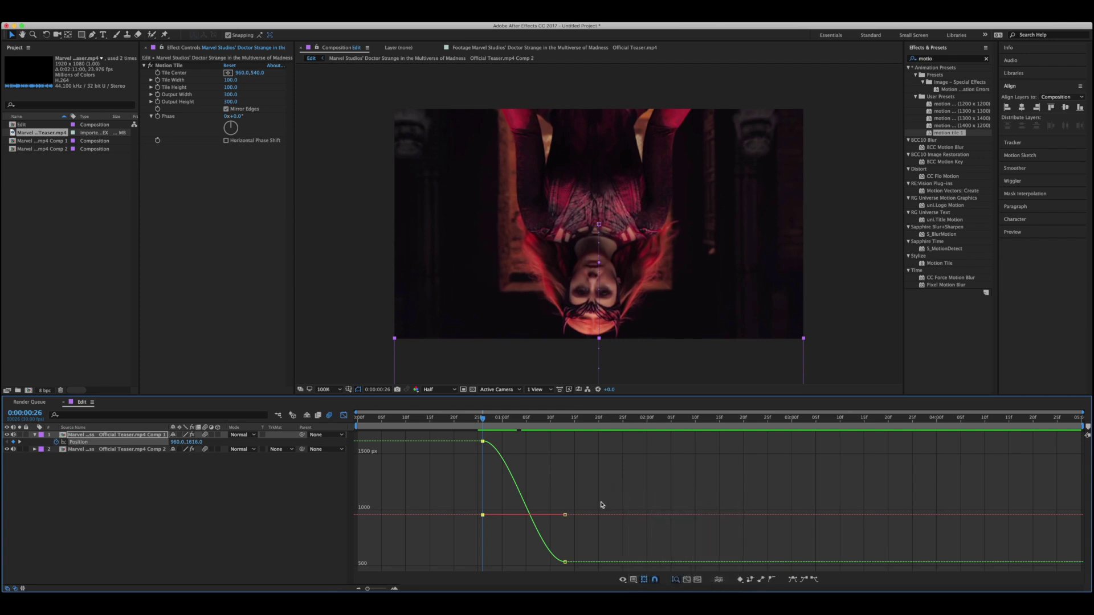
pyautogui.click(565, 563)
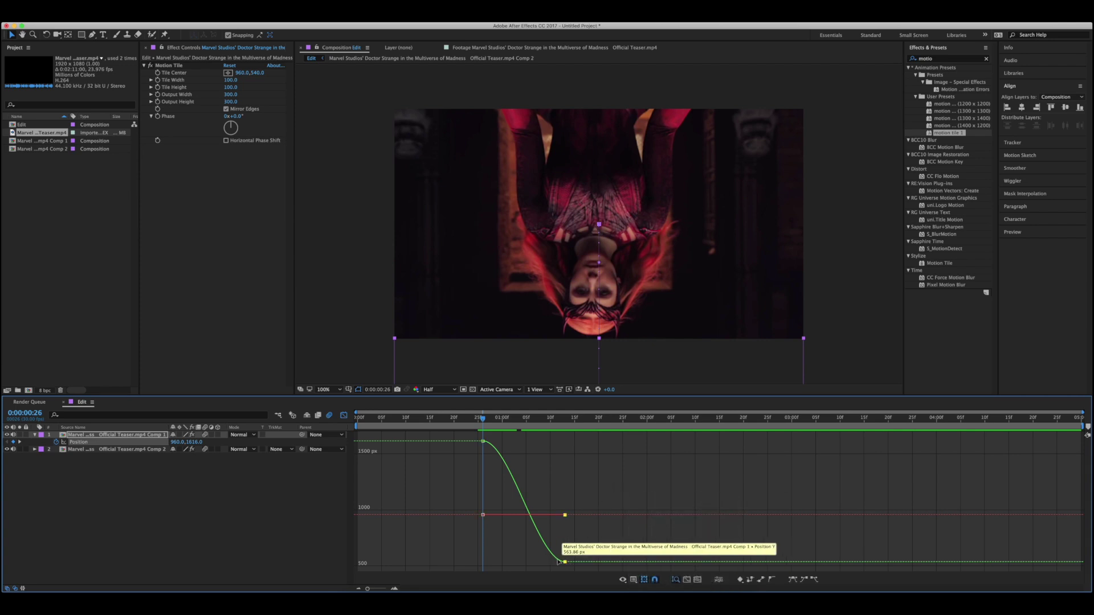
pyautogui.hotkey('ctrl', 'a')
pyautogui.moveTo(554, 560)
pyautogui.mouseDown()
pyautogui.moveTo(529, 556)
pyautogui.moveTo(560, 549)
pyautogui.mouseUp()
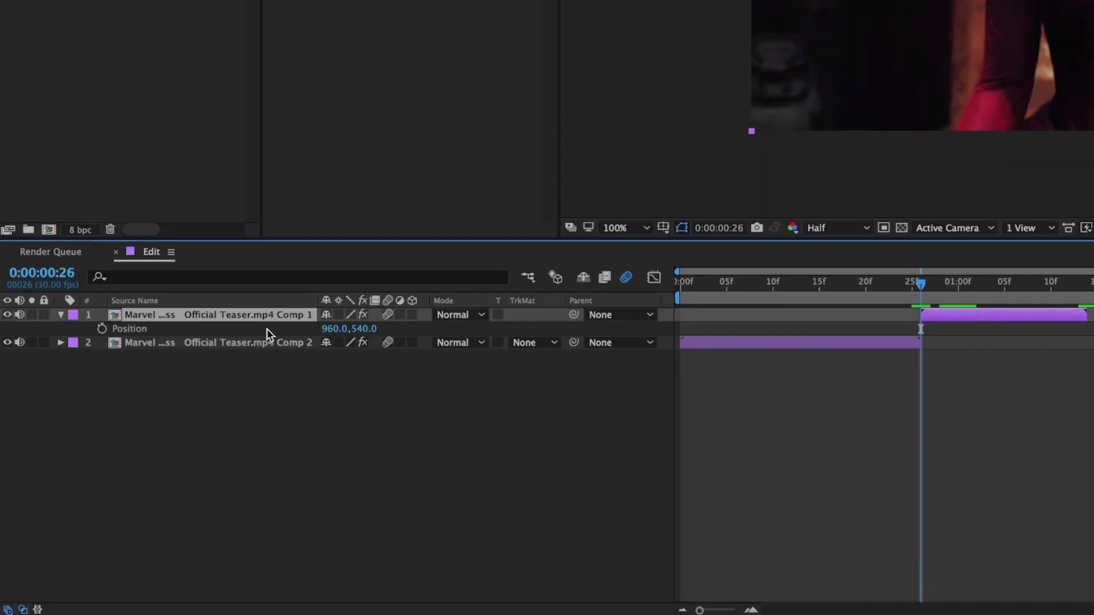
# Separate Position dimensions, keyframe Y Position from 1570 at 0:00:00:26 with Easy Ease, and view its graph.
pyautogui.rightClick(180, 329)
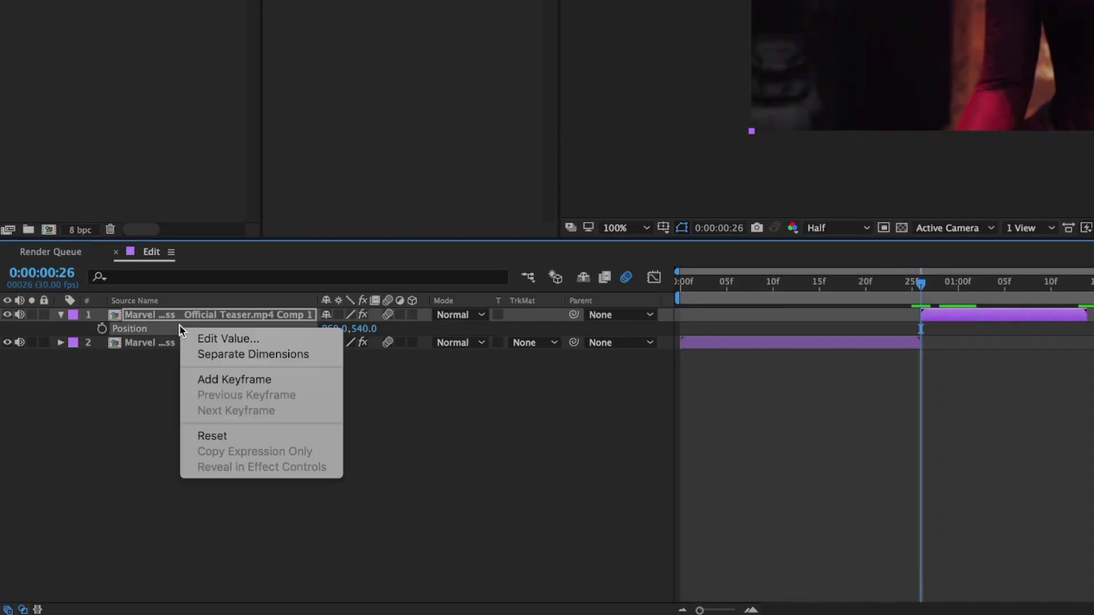
pyautogui.click(265, 354)
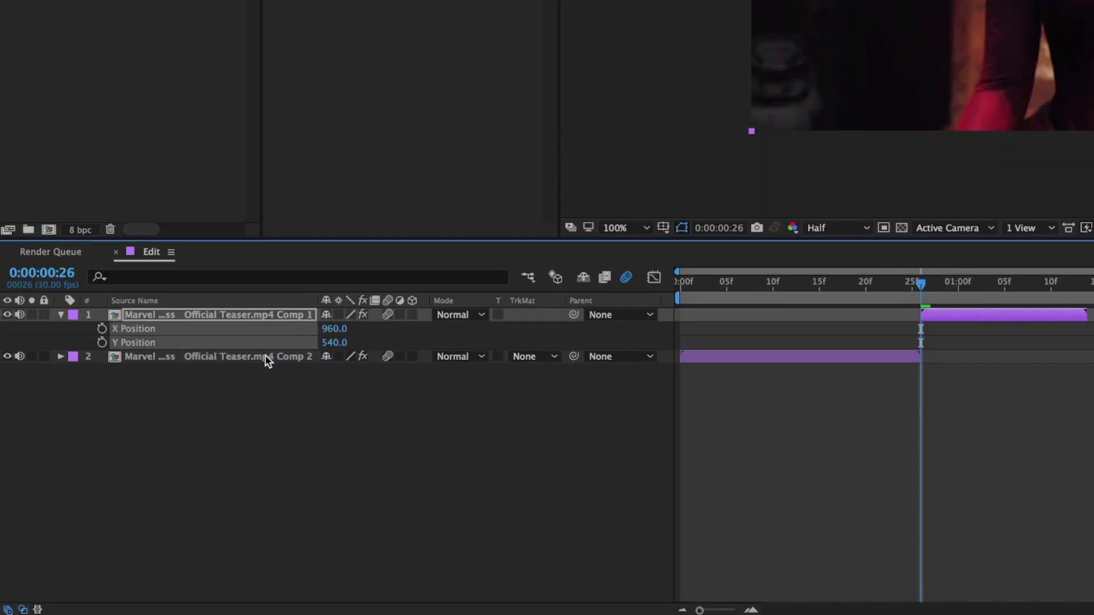
pyautogui.click(102, 342)
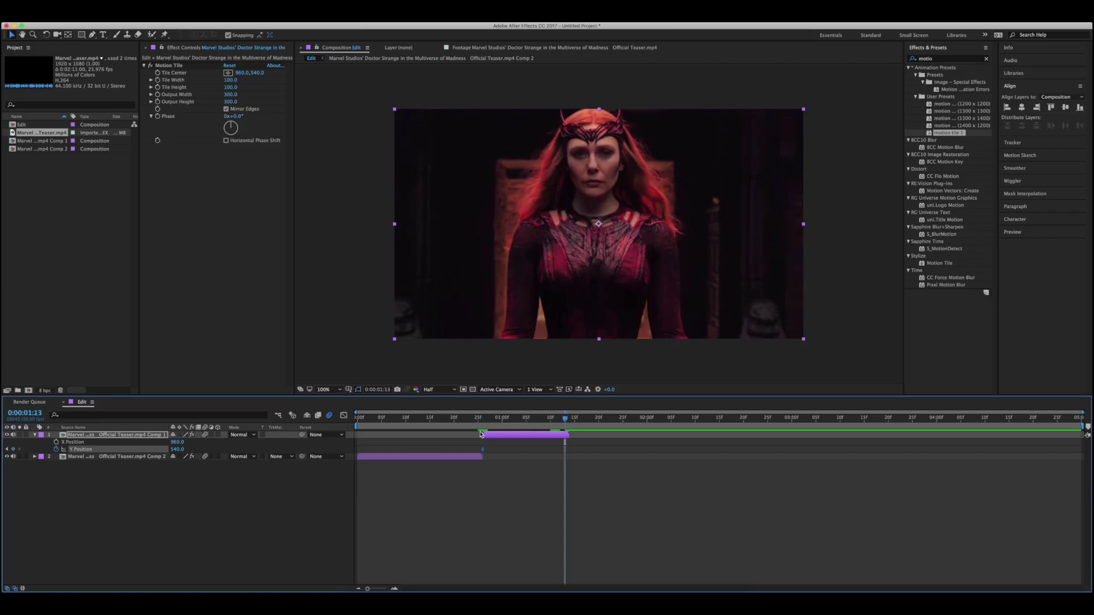
pyautogui.click(6, 449)
pyautogui.moveTo(177, 449); pyautogui.dragTo(635, 456)
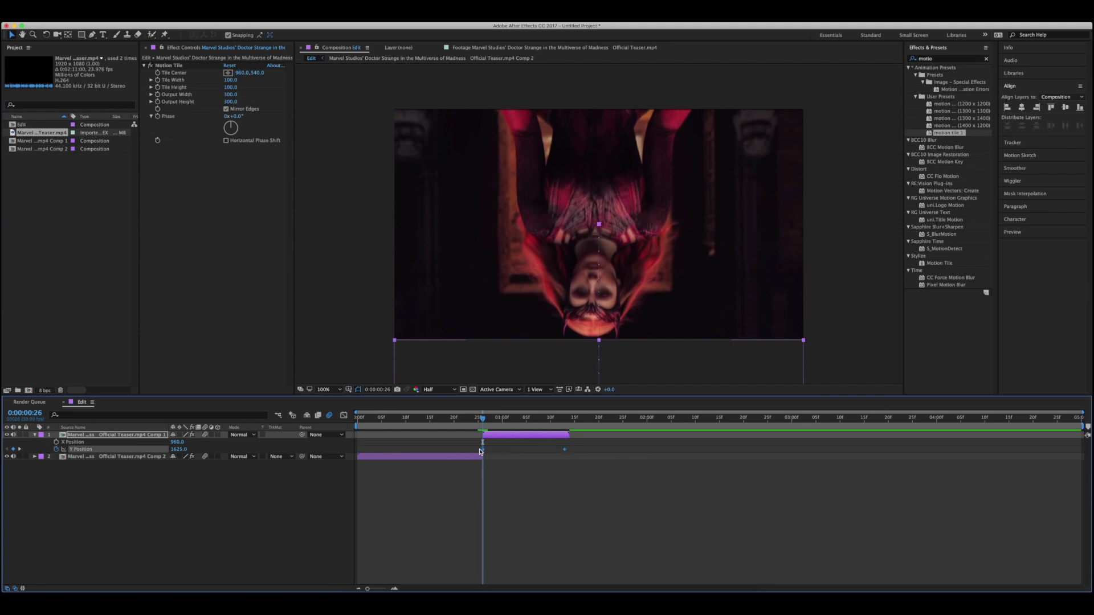
pyautogui.rightClick(482, 450)
pyautogui.moveTo(545, 548)
pyautogui.click(598, 536)
pyautogui.click(343, 416)
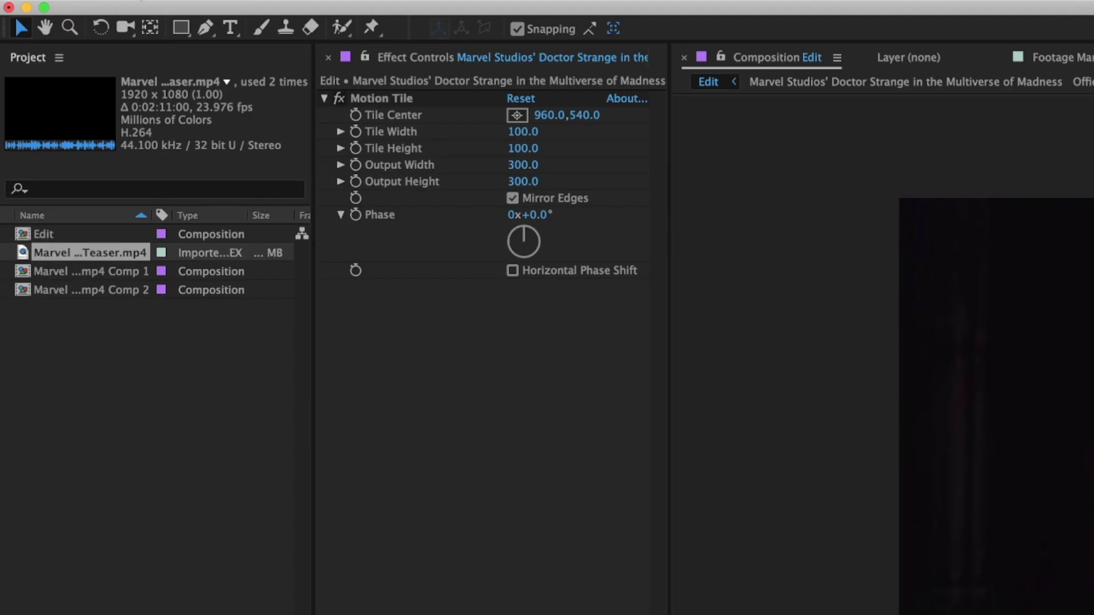
# Confirm in Auto-Save preferences that the project saves every 3 minutes, then close with OK.
pyautogui.click(35, 15)
pyautogui.moveTo(86, 41)
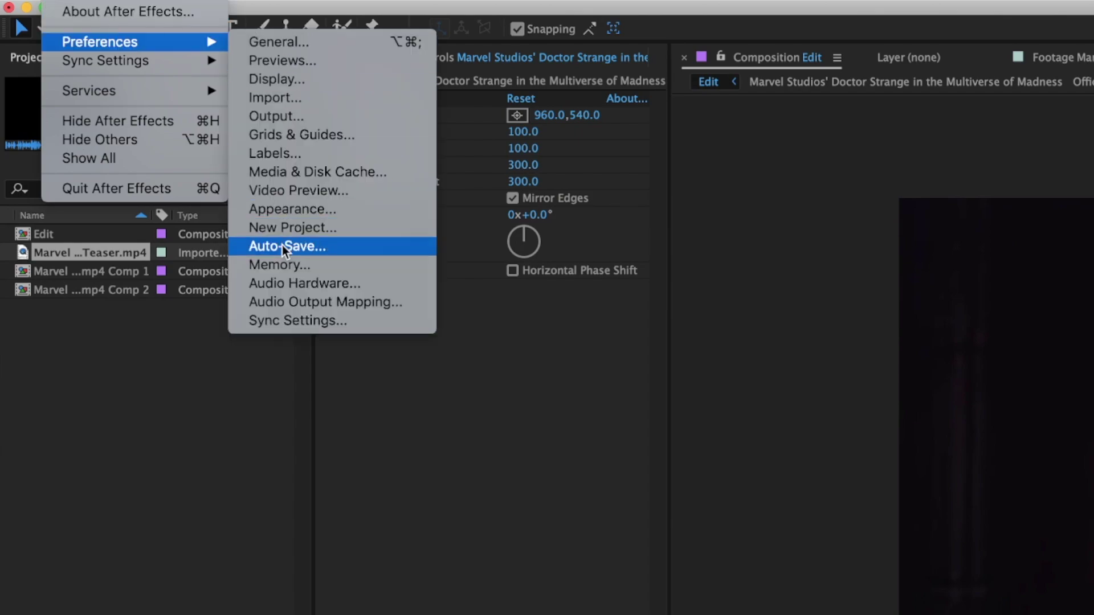
pyautogui.click(331, 247)
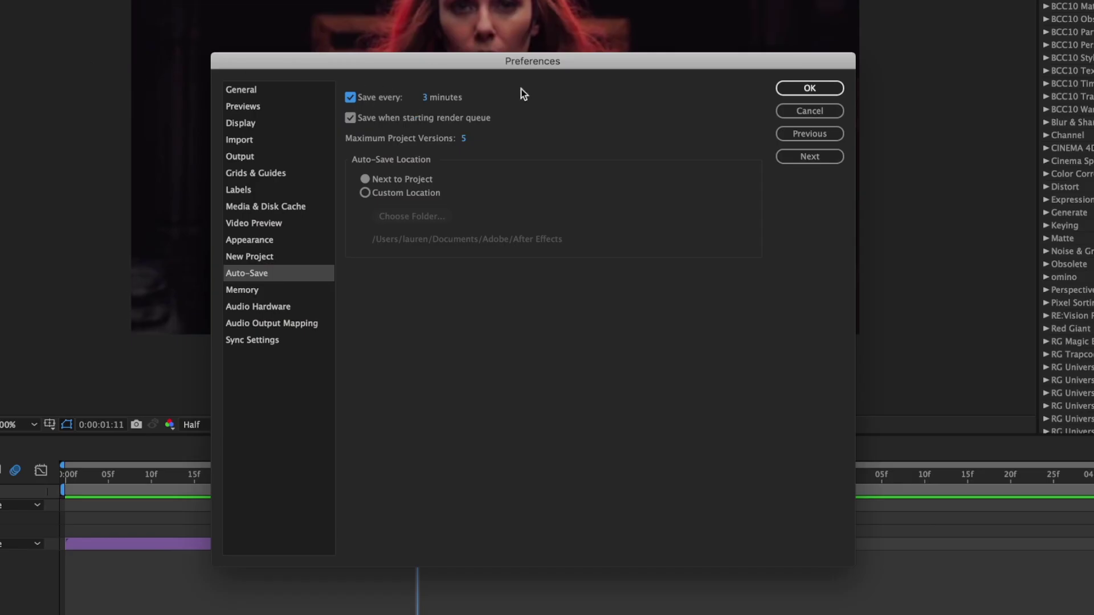
pyautogui.press('Tab')
pyautogui.click(552, 111)
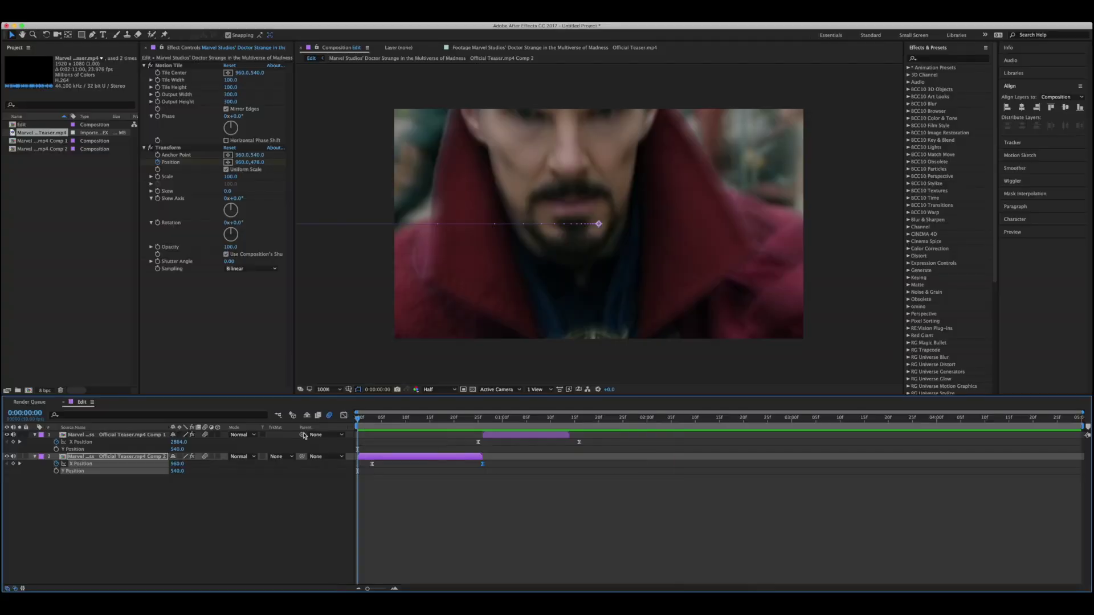
# Preview the composition, then set the work area to run from about 0:00:00:26 to 0:00:01:14.
pyautogui.press('space')
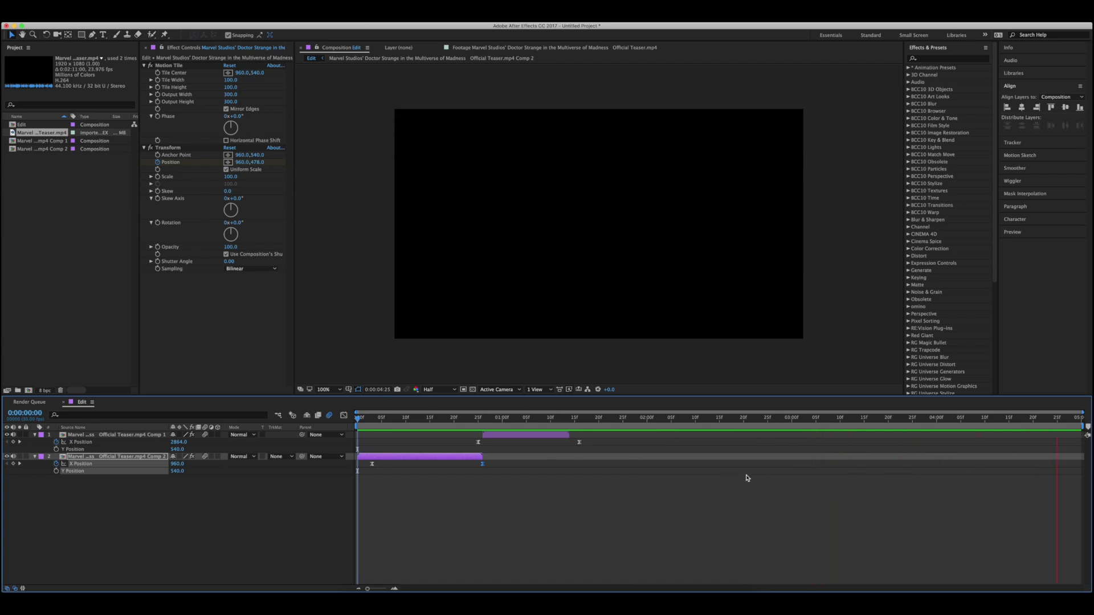
pyautogui.press('space')
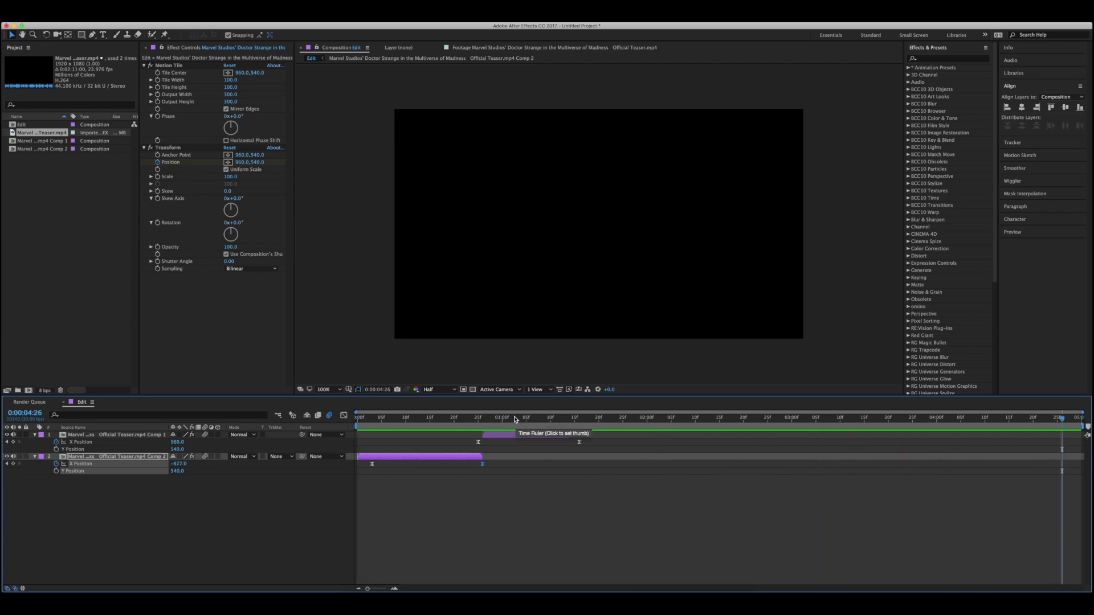
pyautogui.click(550, 418)
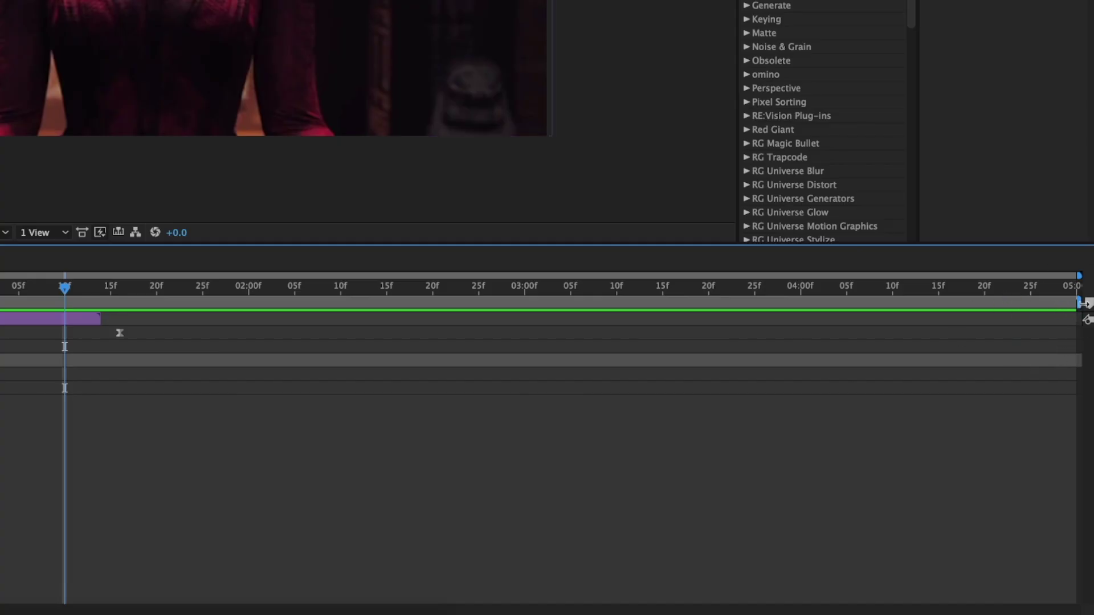
pyautogui.moveTo(1082, 304); pyautogui.dragTo(351, 302)
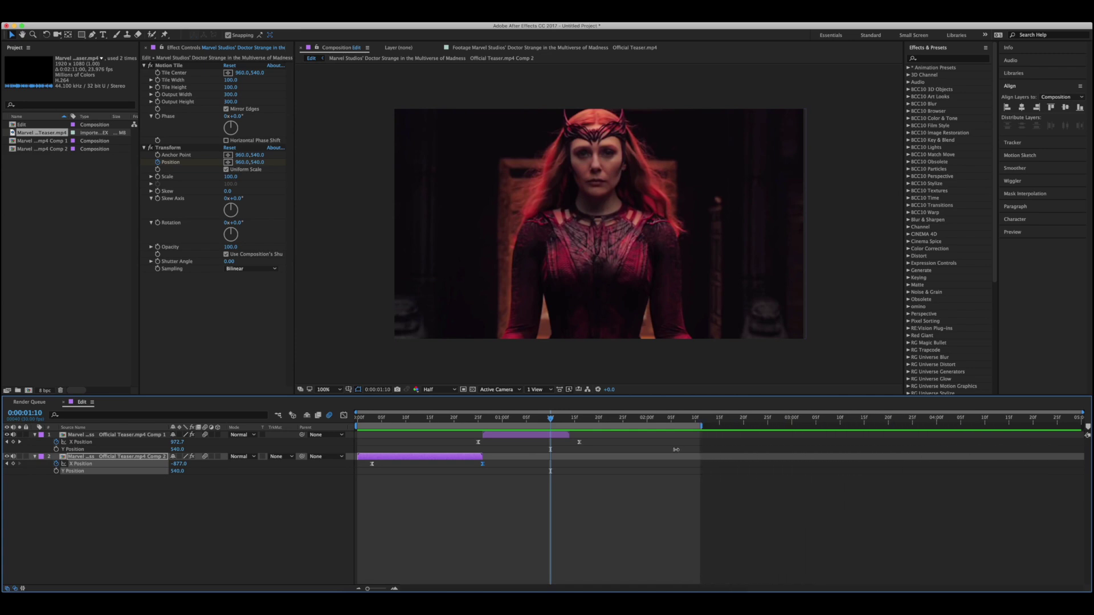
pyautogui.moveTo(701, 426); pyautogui.dragTo(571, 425)
pyautogui.press('space')
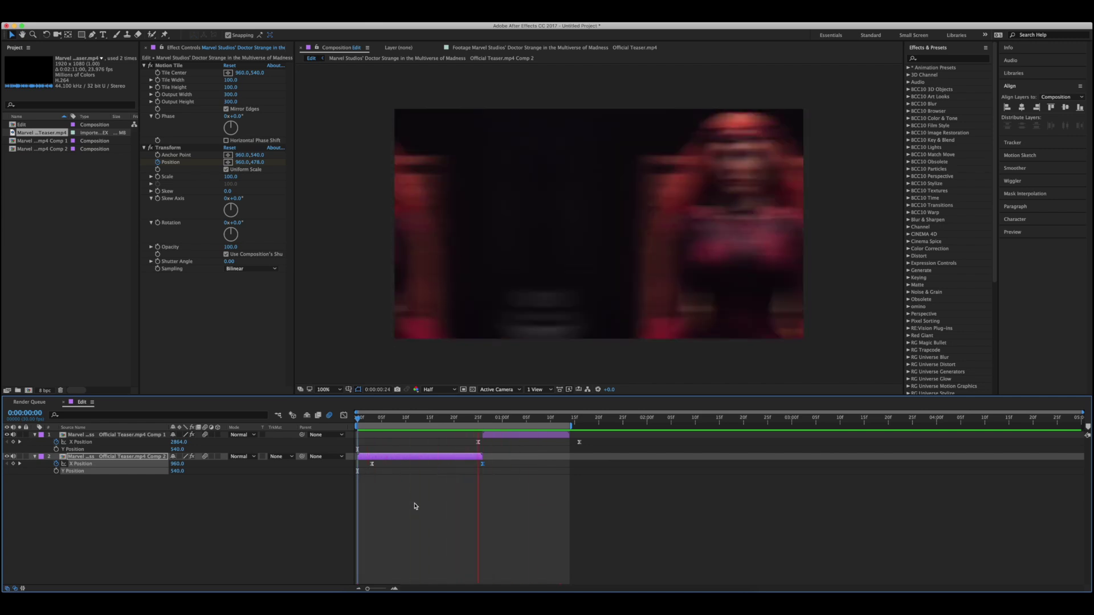
pyautogui.press('space')
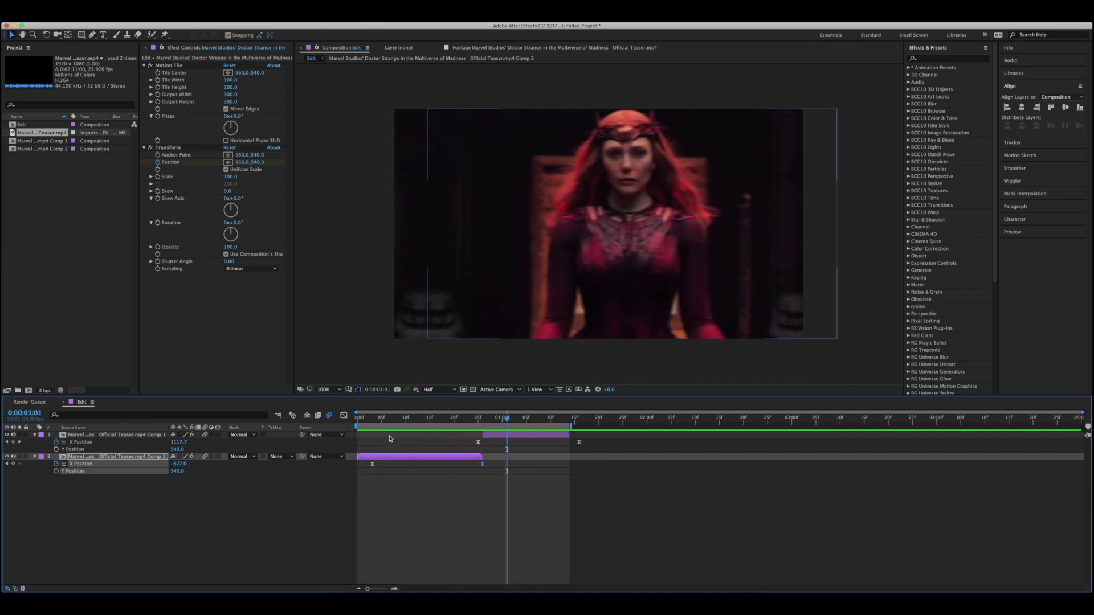
pyautogui.moveTo(357, 427); pyautogui.dragTo(482, 426)
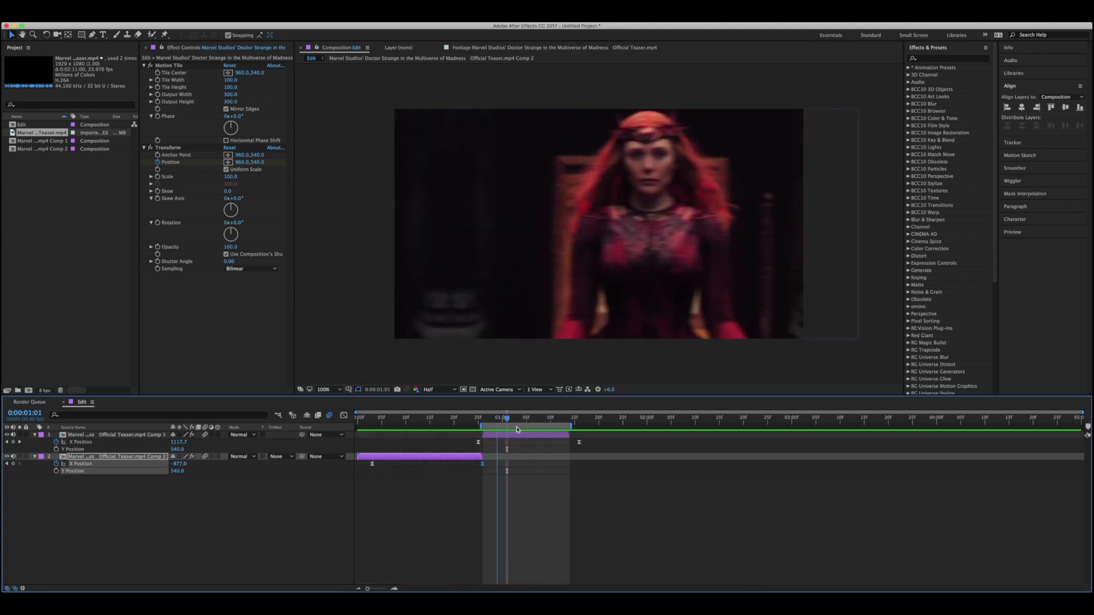
pyautogui.click(531, 419)
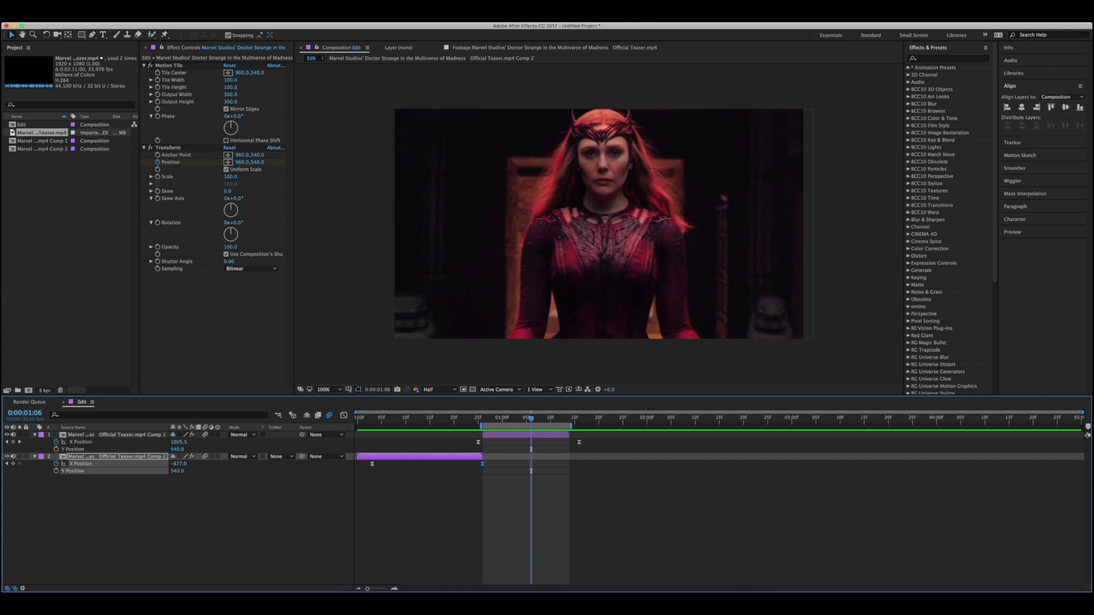
pyautogui.click(87, 22)
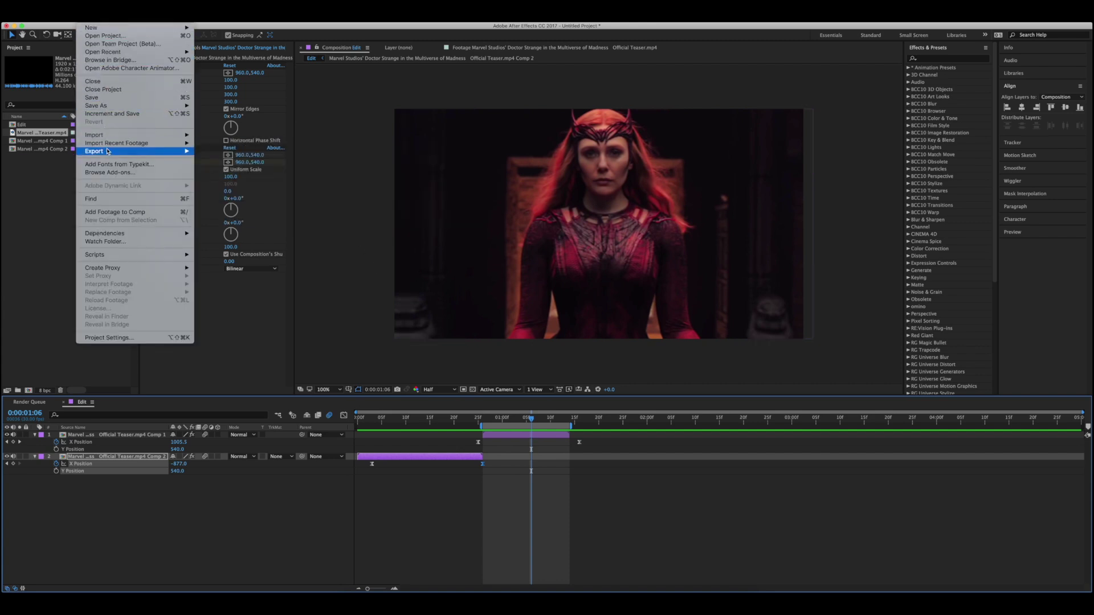
pyautogui.moveTo(107, 151)
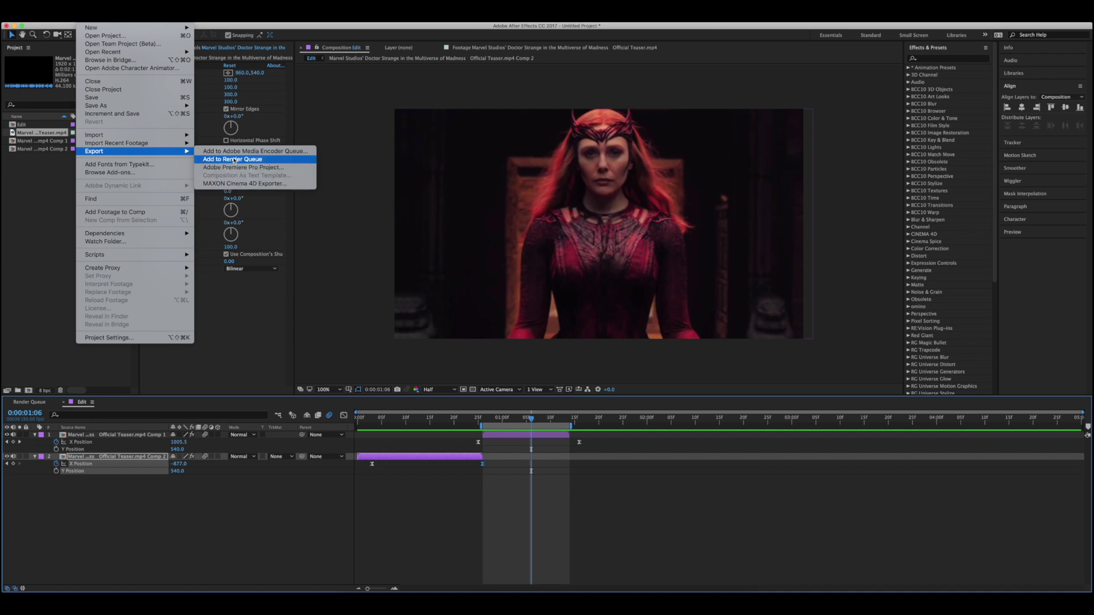
pyautogui.click(398, 306)
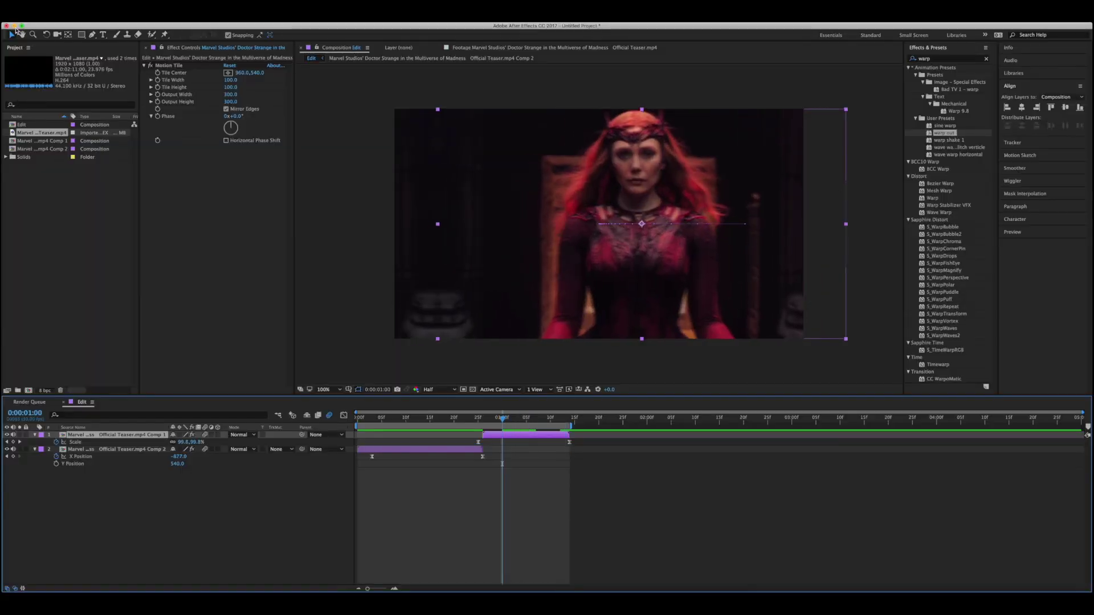
# Add an adjustment layer, split it at 0:00:00:26, and trim the upper piece to end at 0:00:01:14.
pyautogui.click(171, 17)
pyautogui.moveTo(182, 27)
pyautogui.click(308, 78)
pyautogui.click(485, 420)
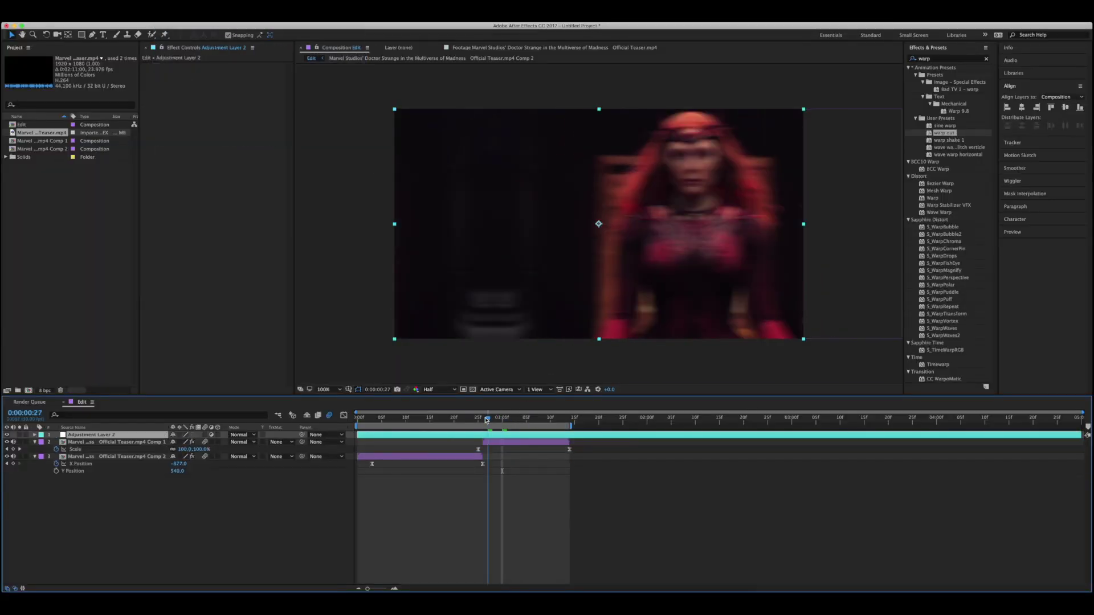
pyautogui.hotkey('ctrl', 'shift', 'd')
pyautogui.moveTo(484, 419); pyautogui.dragTo(570, 420)
pyautogui.hotkey('alt', ']')
# Move the lower adjustment piece below the first teaser layer and paste the warp preset onto the top piece.
pyautogui.click(454, 450)
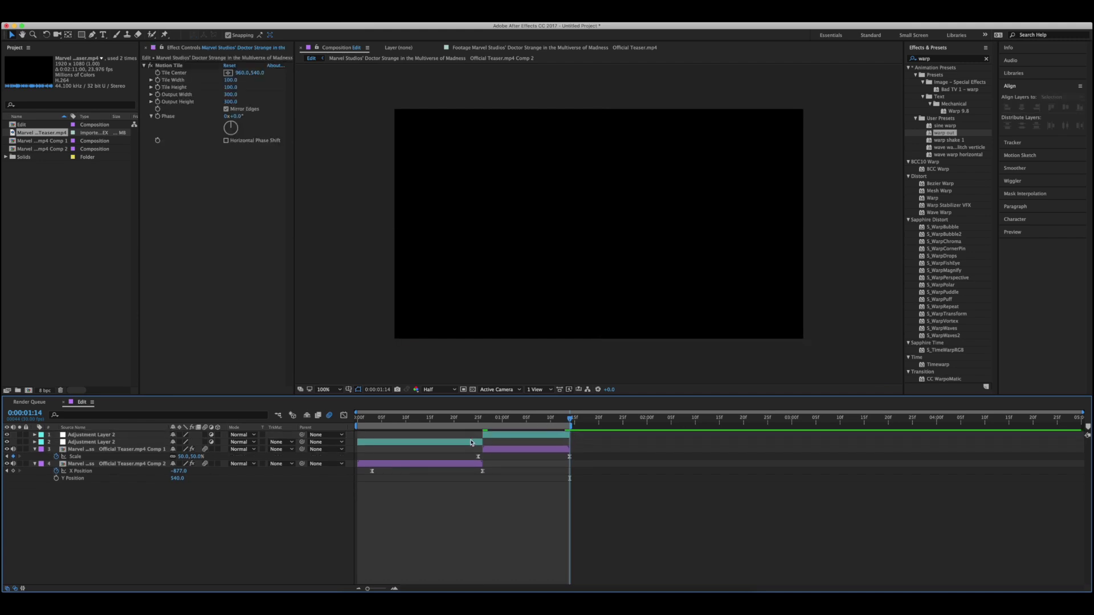
pyautogui.click(454, 443)
pyautogui.hotkey('ctrl', '[')
pyautogui.click(517, 420)
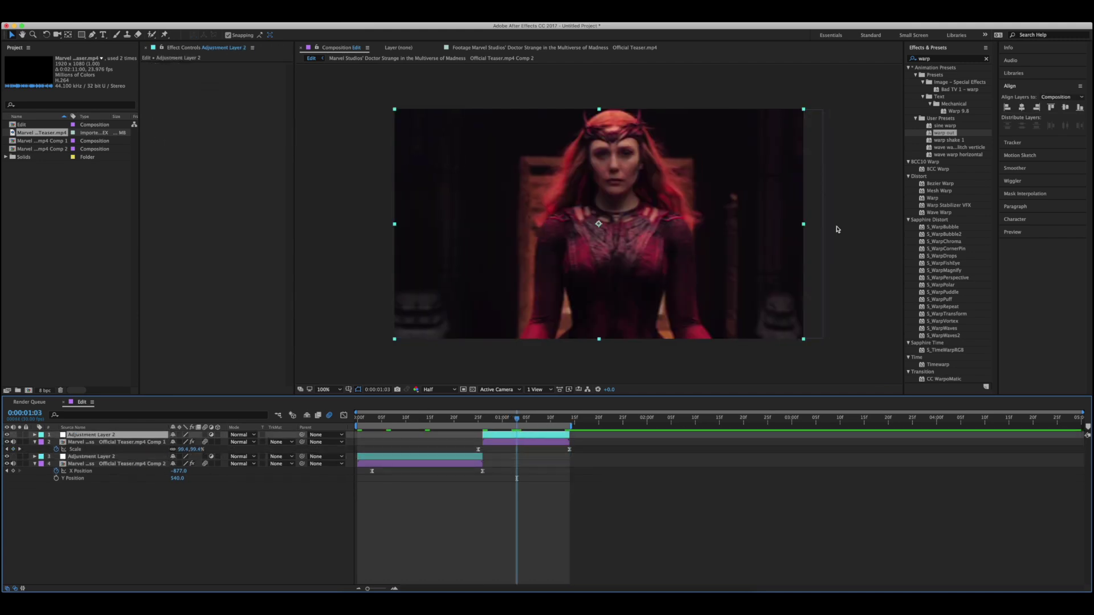
pyautogui.click(530, 434)
pyautogui.hotkey('ctrl', 'v')
pyautogui.moveTo(579, 450); pyautogui.dragTo(569, 450)
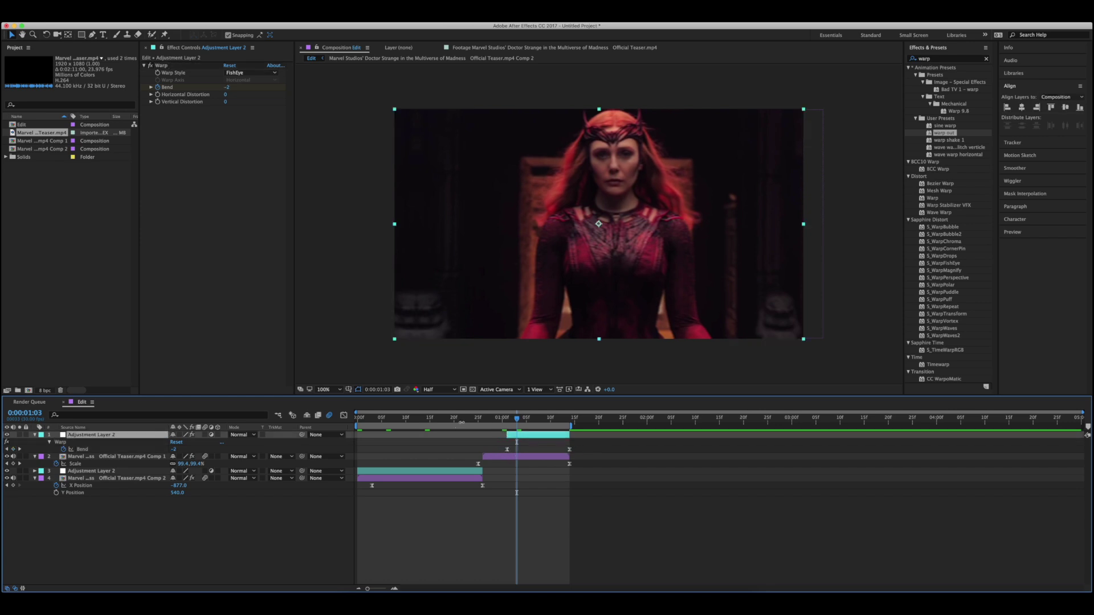
# Apply the optics preset, found by searching 'opti', to the lower adjustment layer.
pyautogui.press('Home')
pyautogui.click(91, 472)
pyautogui.doubleClick(949, 58)
pyautogui.write('opti')
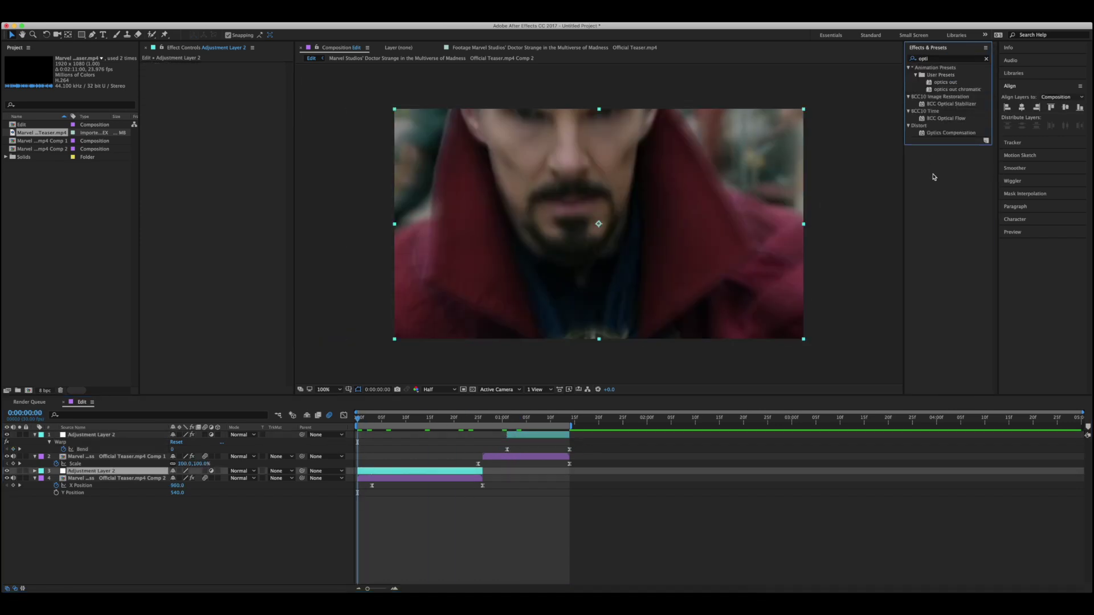
pyautogui.doubleClick(946, 82)
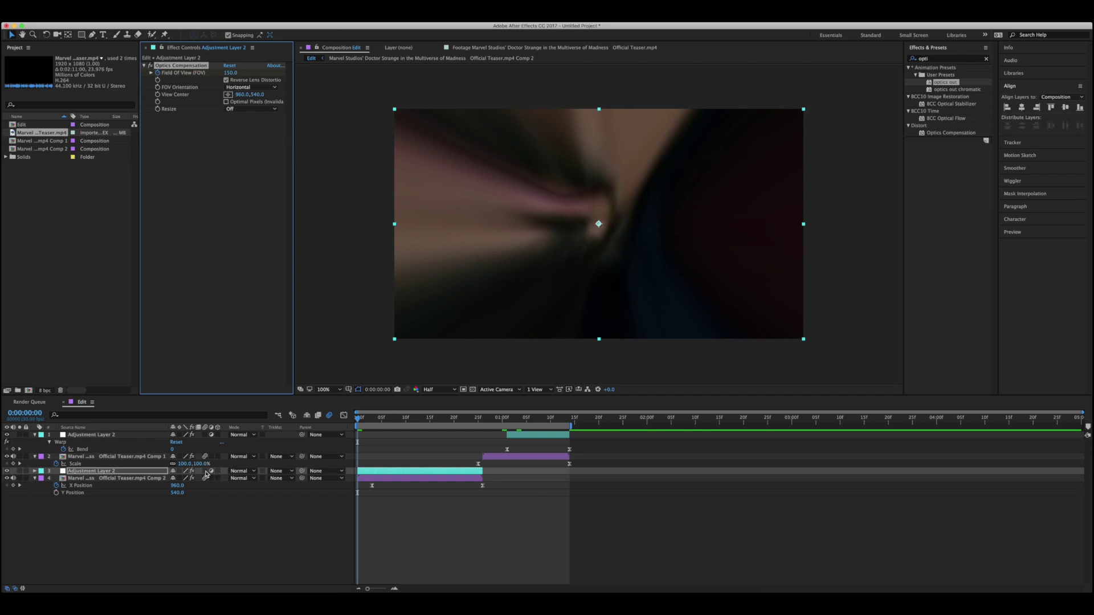
# Preview the transition, then reveal the keyframed Field of View curve in the Graph Editor.
pyautogui.press('space')
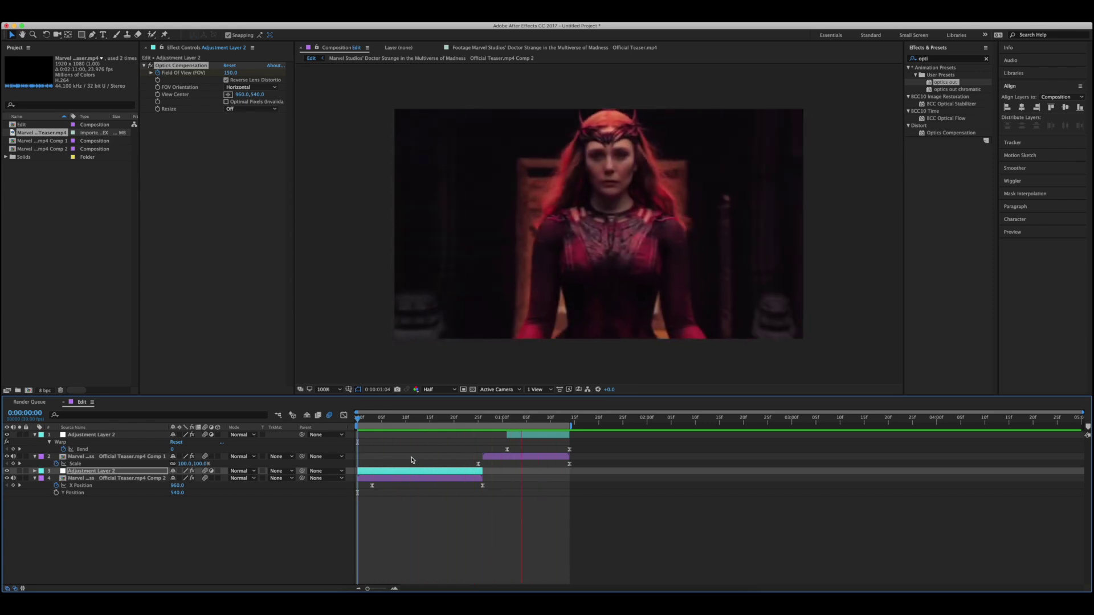
pyautogui.press('space')
pyautogui.press('u')
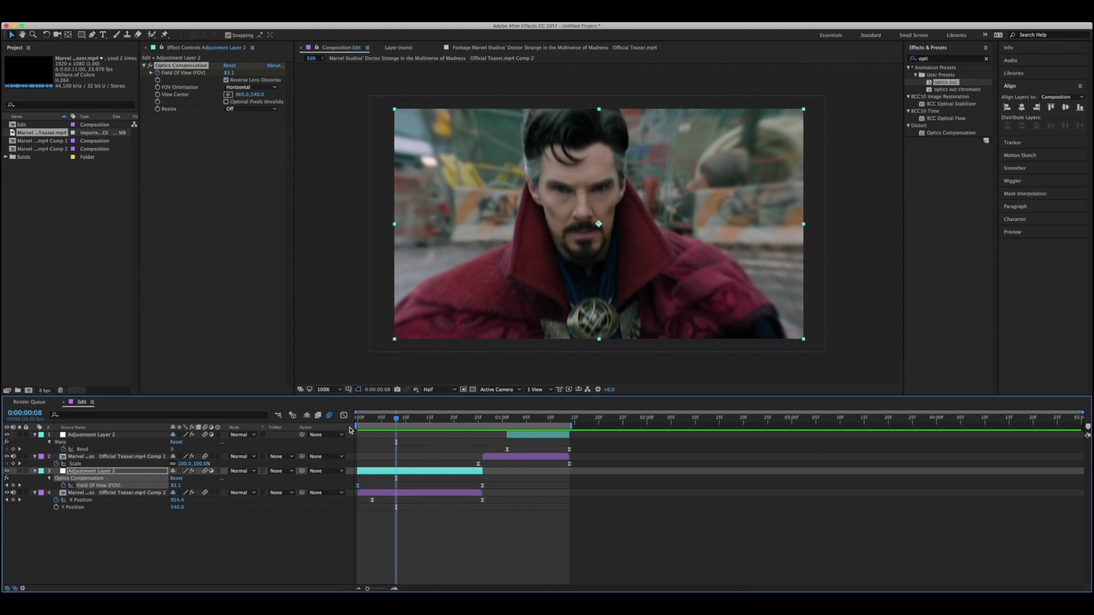
pyautogui.click(344, 415)
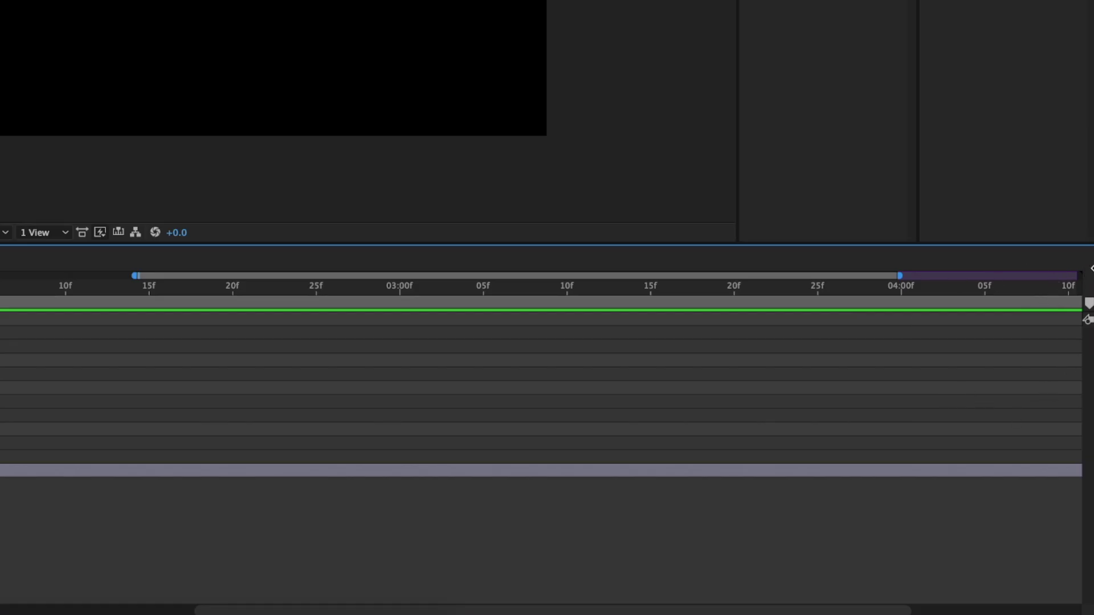
# Drop three composition markers on the time ruler, then select the 9 AM in Calabasas.mp3 layer.
pyautogui.moveTo(1088, 303); pyautogui.dragTo(655, 302)
pyautogui.moveTo(630, 352)
pyautogui.mouseDown()
pyautogui.moveTo(608, 452)
pyautogui.moveTo(376, 447)
pyautogui.moveTo(431, 450)
pyautogui.moveTo(491, 433)
pyautogui.moveTo(358, 463)
pyautogui.mouseUp()
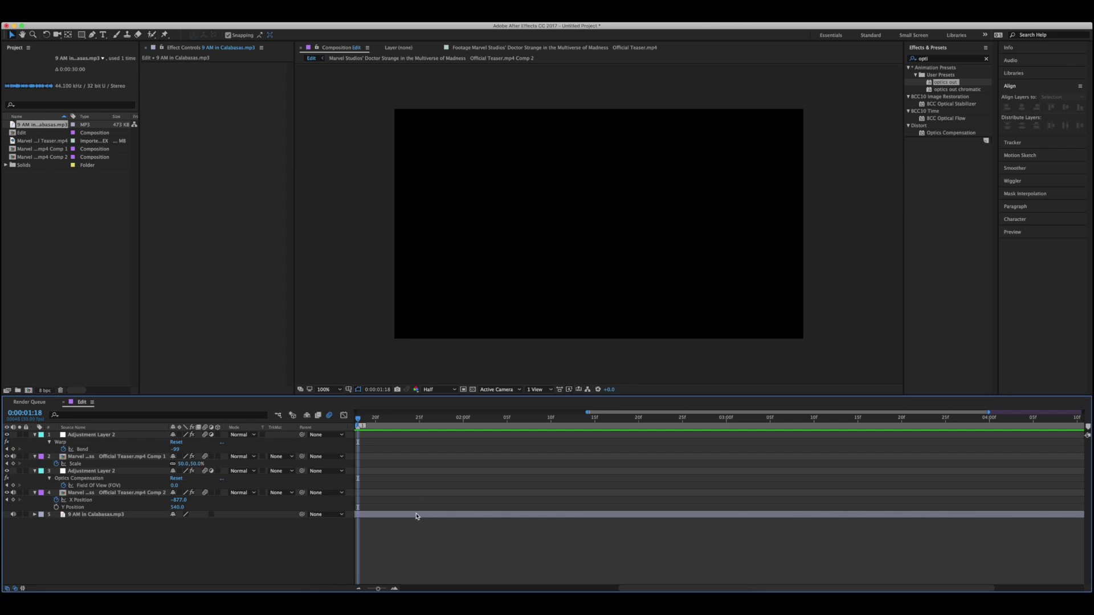
pyautogui.moveTo(1071, 426); pyautogui.dragTo(466, 433)
pyautogui.moveTo(1087, 427)
pyautogui.mouseDown()
pyautogui.moveTo(642, 433)
pyautogui.moveTo(576, 466)
pyautogui.mouseUp()
pyautogui.click(484, 515)
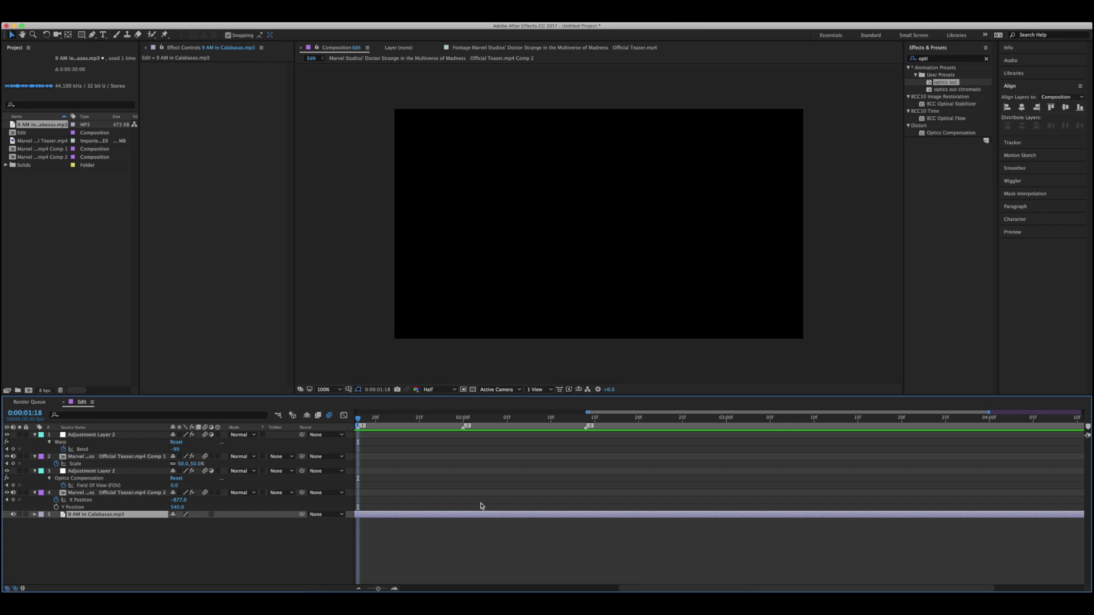
# Show the audio waveform and move markers 1–3 onto beats, including 0:00:02:10 and 0:00:03:01.
pyautogui.press('l')
pyautogui.press('l')
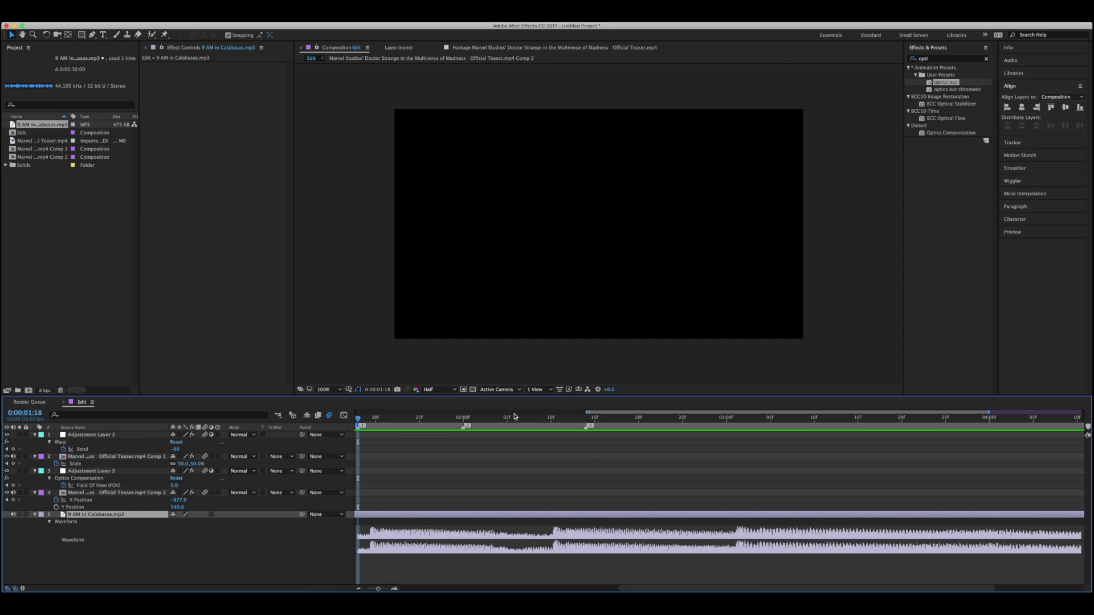
pyautogui.moveTo(359, 420)
pyautogui.mouseDown()
pyautogui.moveTo(375, 422)
pyautogui.moveTo(366, 424)
pyautogui.mouseUp()
pyautogui.hotkey('shift', '1')
pyautogui.moveTo(508, 419); pyautogui.dragTo(550, 420)
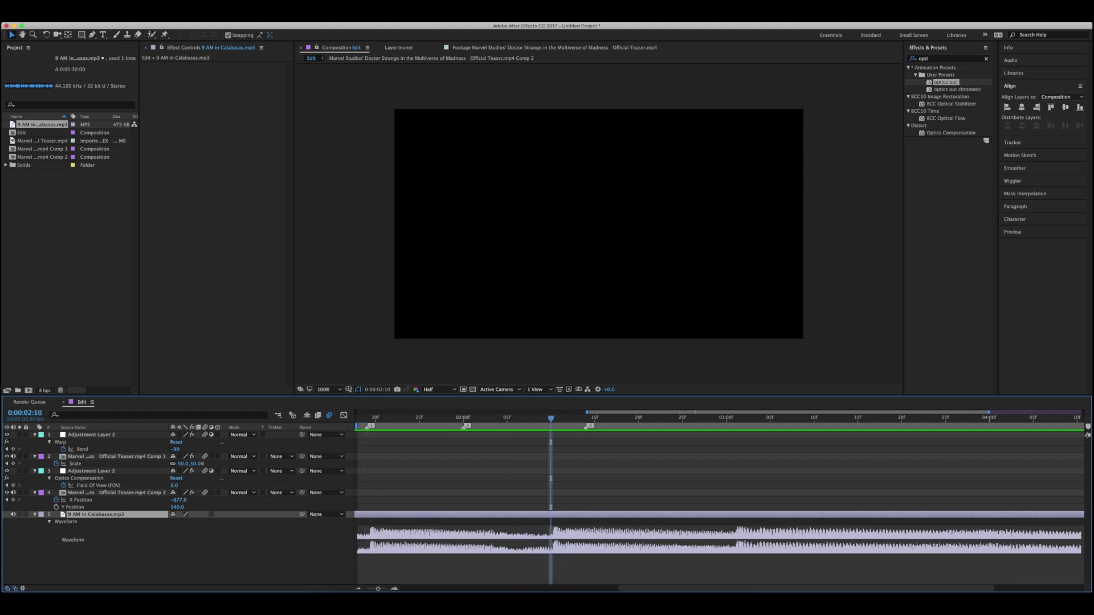
pyautogui.hotkey('shift', '2')
pyautogui.click(735, 422)
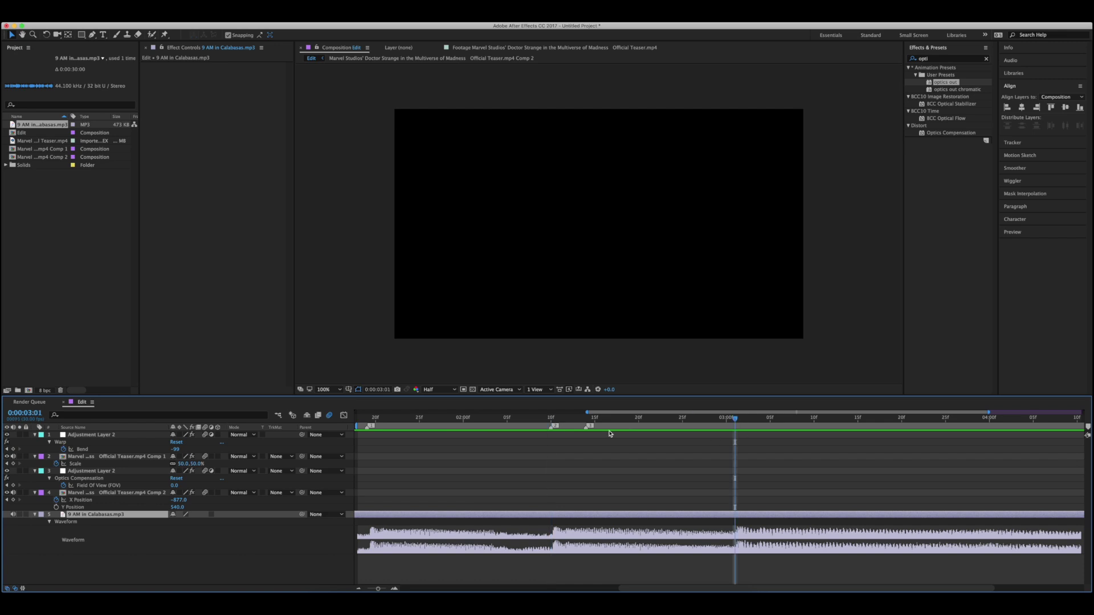
pyautogui.moveTo(586, 427)
pyautogui.mouseDown()
pyautogui.moveTo(901, 421)
pyautogui.moveTo(421, 422)
pyautogui.moveTo(437, 422)
pyautogui.mouseUp()
# Zoom the timeline out to the whole edit and park the time at 0:00:00:29.
pyautogui.moveTo(468, 464); pyautogui.dragTo(511, 469)
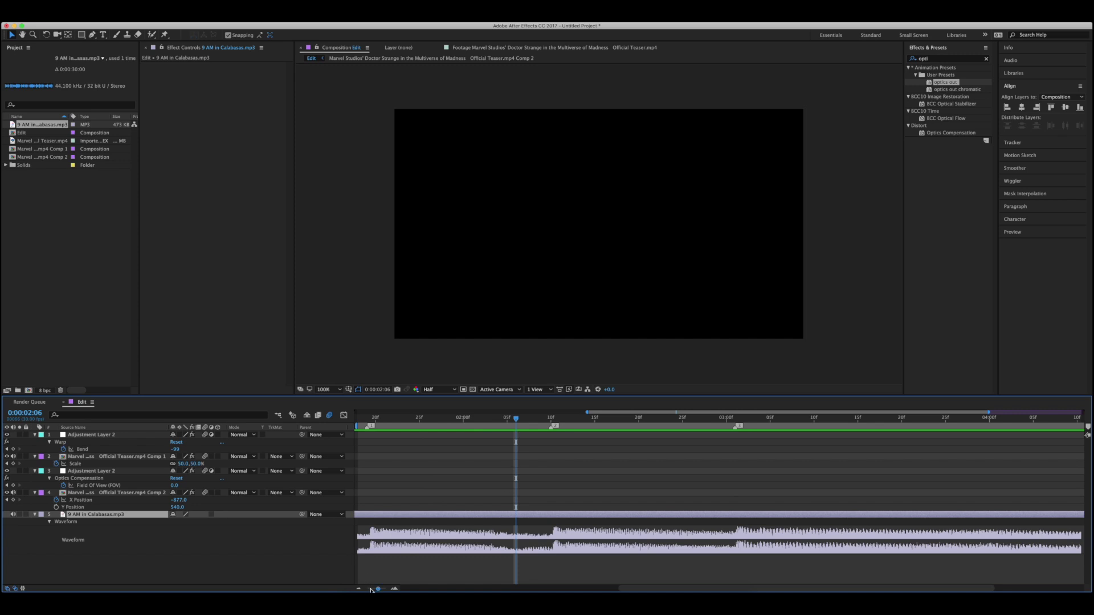
pyautogui.moveTo(370, 589); pyautogui.dragTo(367, 589)
pyautogui.click(495, 422)
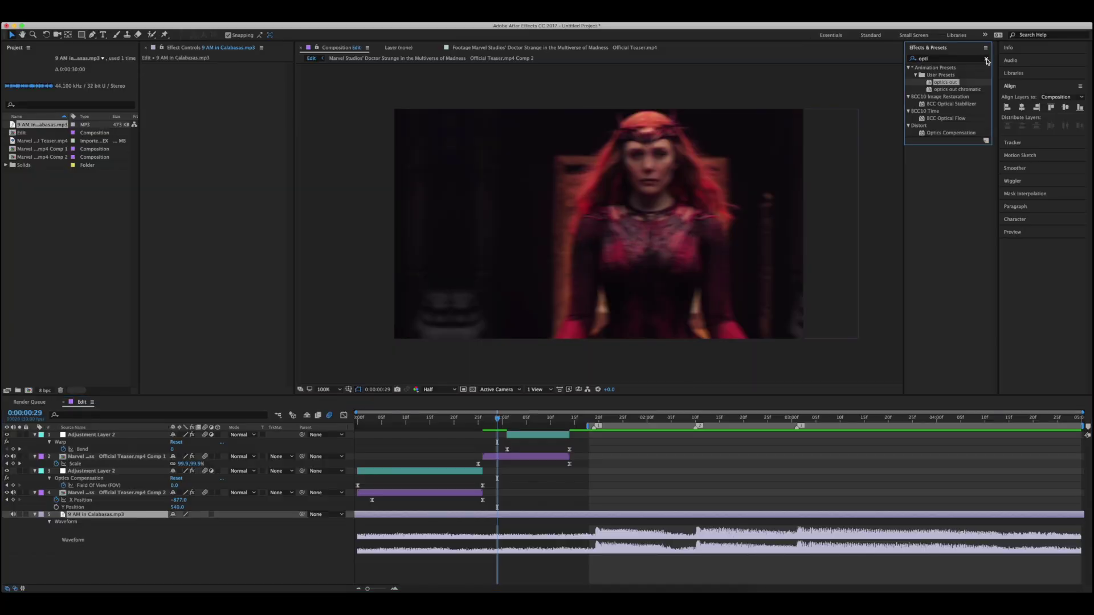
# Clear the Effects & Presets search and pull Effect Controls out of the Project panel group.
pyautogui.click(987, 58)
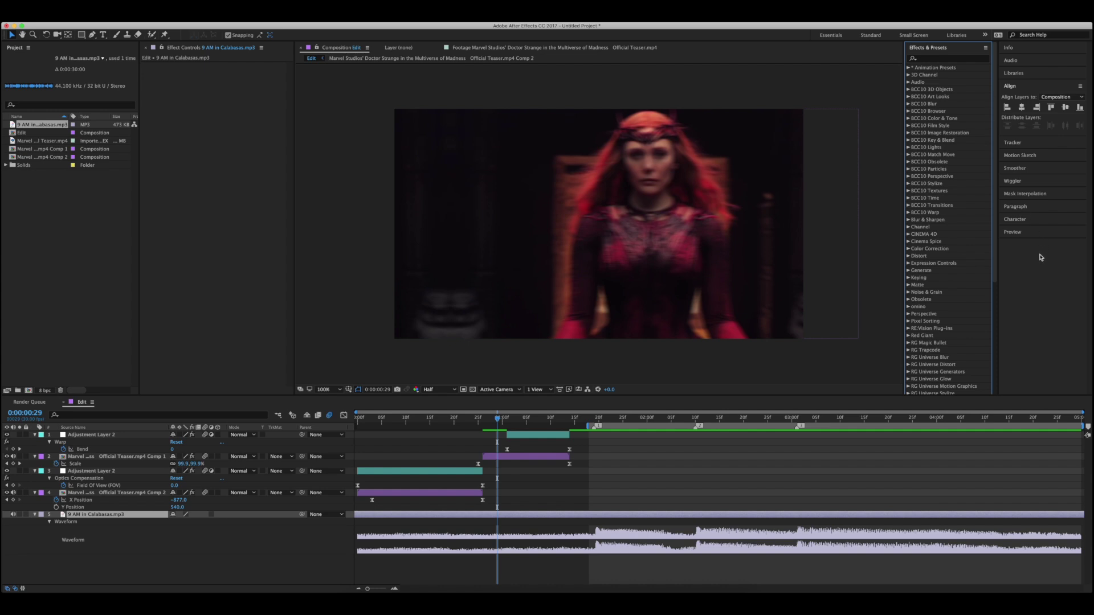
pyautogui.moveTo(178, 52)
pyautogui.mouseDown()
pyautogui.moveTo(132, 46)
pyautogui.moveTo(135, 67)
pyautogui.moveTo(181, 51)
pyautogui.moveTo(96, 53)
pyautogui.moveTo(228, 64)
pyautogui.moveTo(187, 63)
pyautogui.mouseUp()
pyautogui.click(152, 49)
pyautogui.click(106, 49)
pyautogui.click(140, 49)
pyautogui.moveTo(97, 50); pyautogui.dragTo(175, 67)
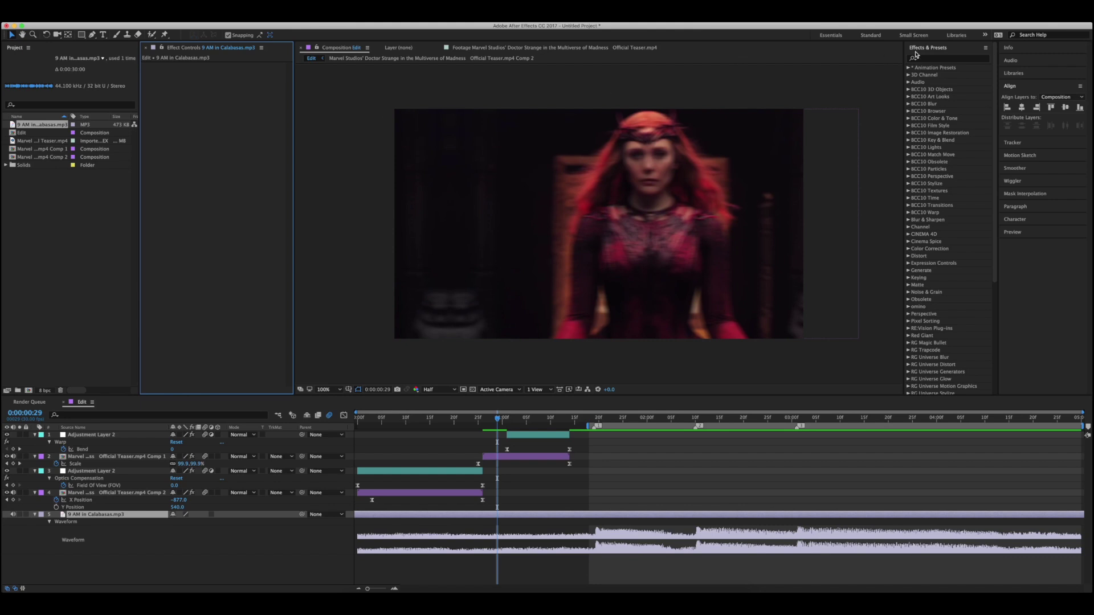
# Dock Effects & Presets with the Info and Align panels, and the Audio panel with the side panels.
pyautogui.moveTo(938, 51); pyautogui.dragTo(1042, 298)
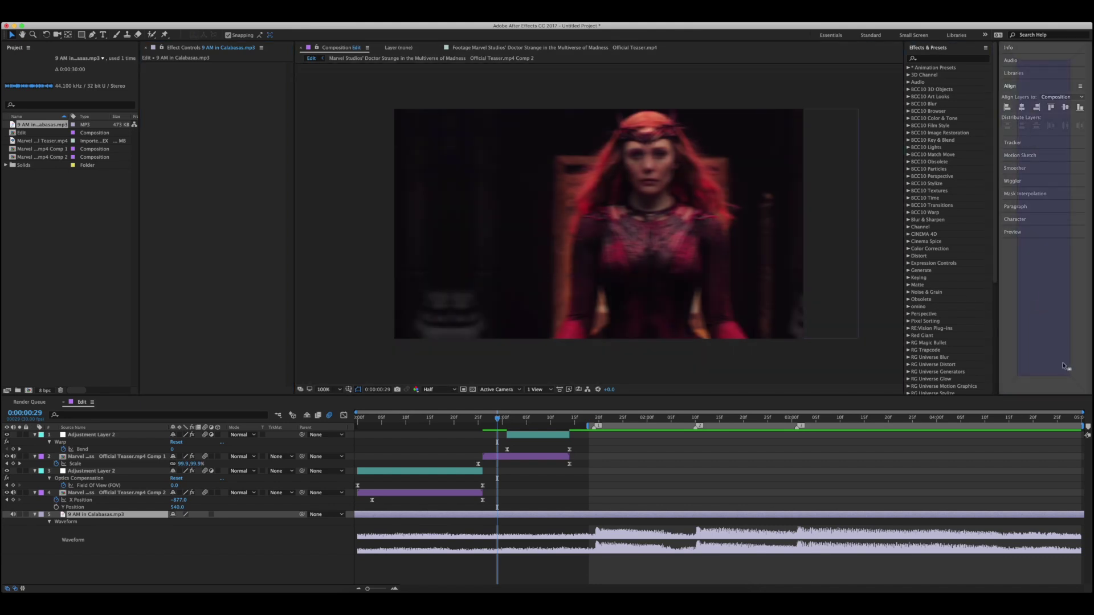
pyautogui.moveTo(1066, 369); pyautogui.dragTo(1060, 368)
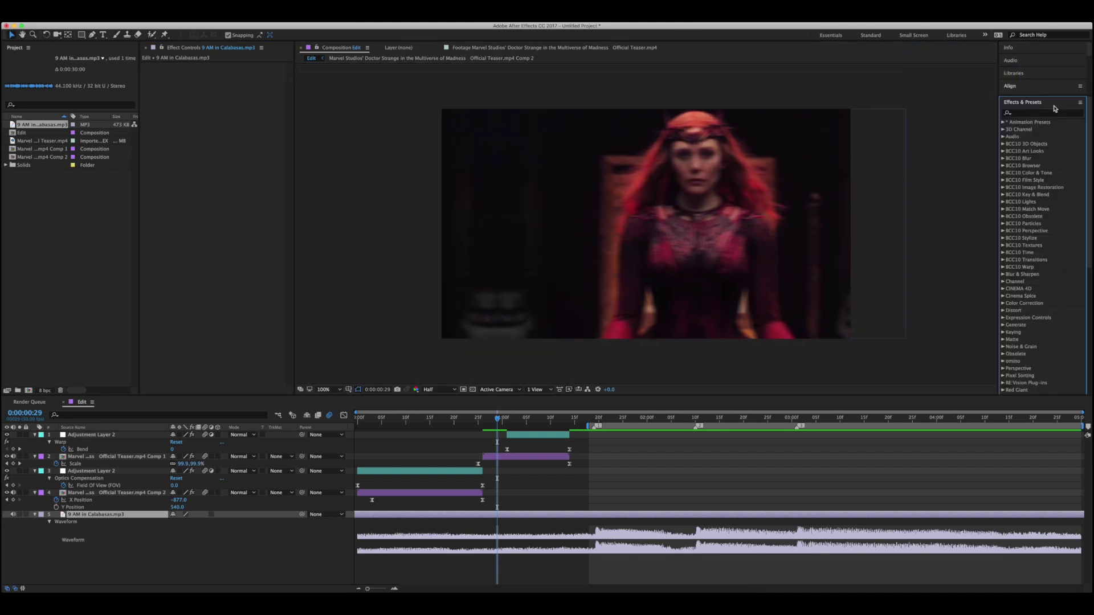
pyautogui.moveTo(1011, 59); pyautogui.dragTo(990, 73)
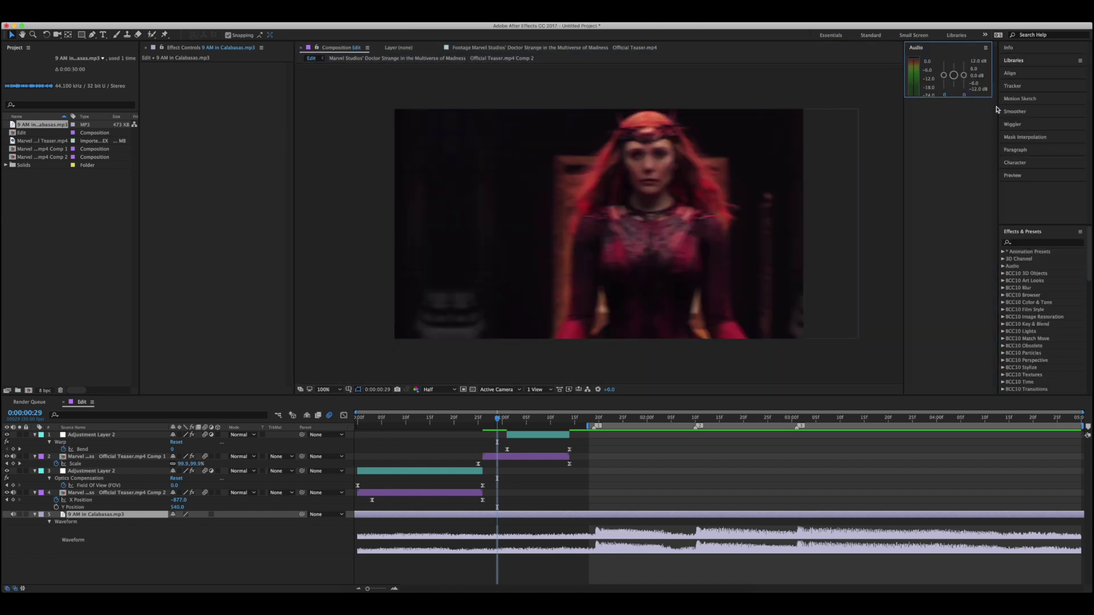
pyautogui.moveTo(924, 51); pyautogui.dragTo(1017, 49)
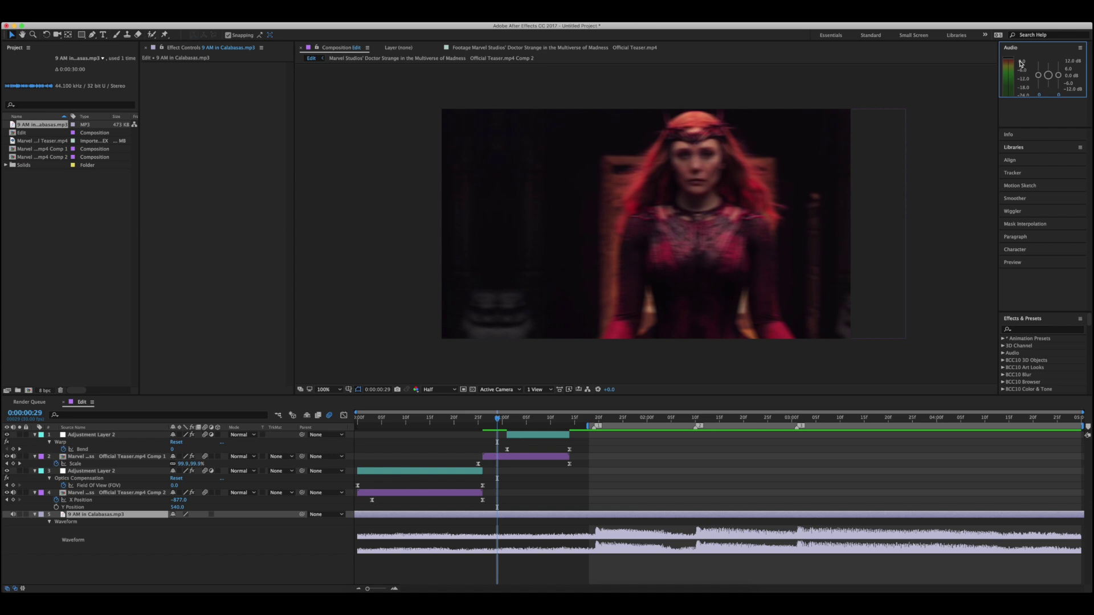
pyautogui.click(1007, 136)
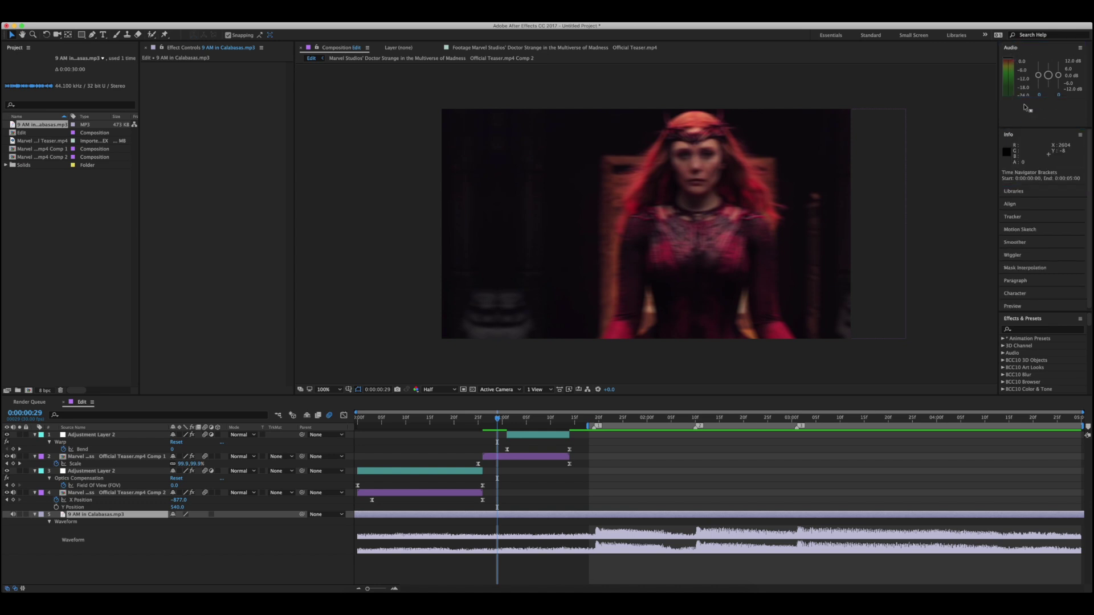
pyautogui.click(1017, 137)
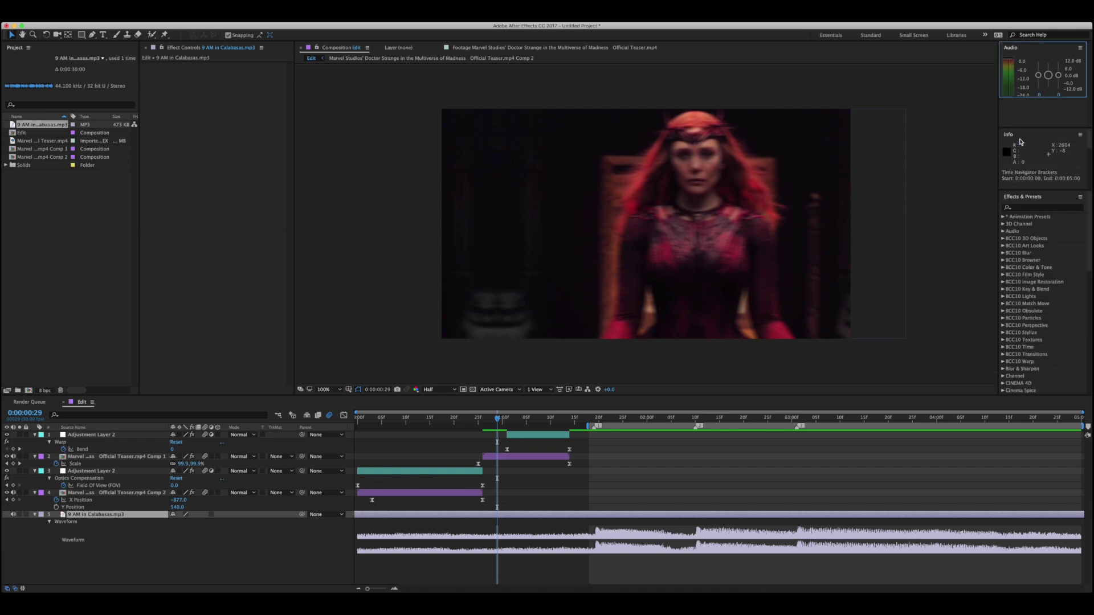
# Close the Audio panel and dock Effects & Presets beneath the Info panel.
pyautogui.rightClick(1028, 49)
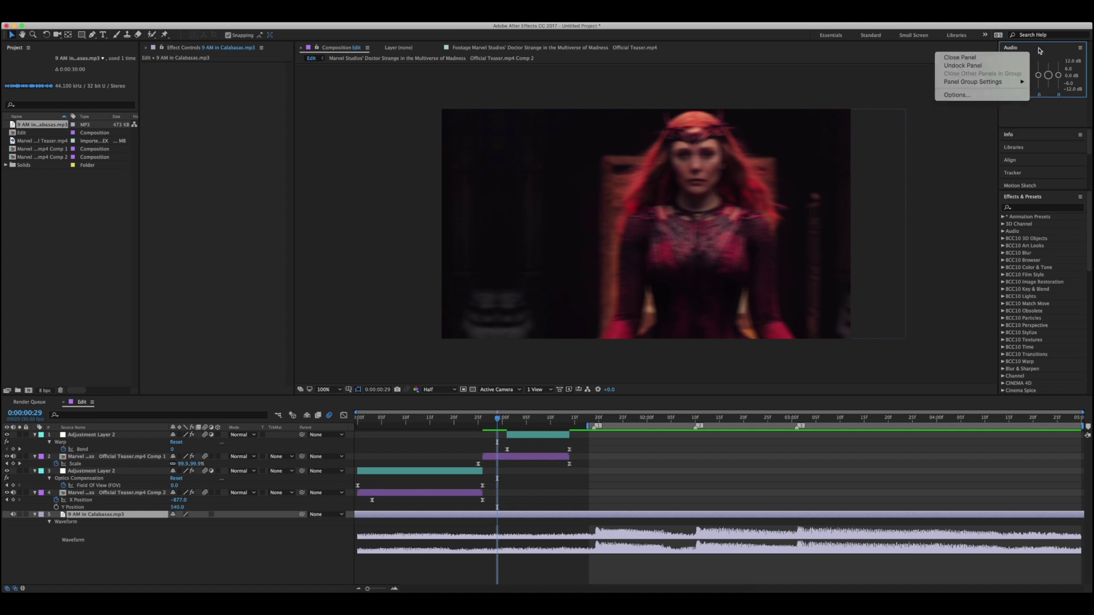
pyautogui.click(985, 57)
pyautogui.moveTo(1020, 113); pyautogui.dragTo(991, 108)
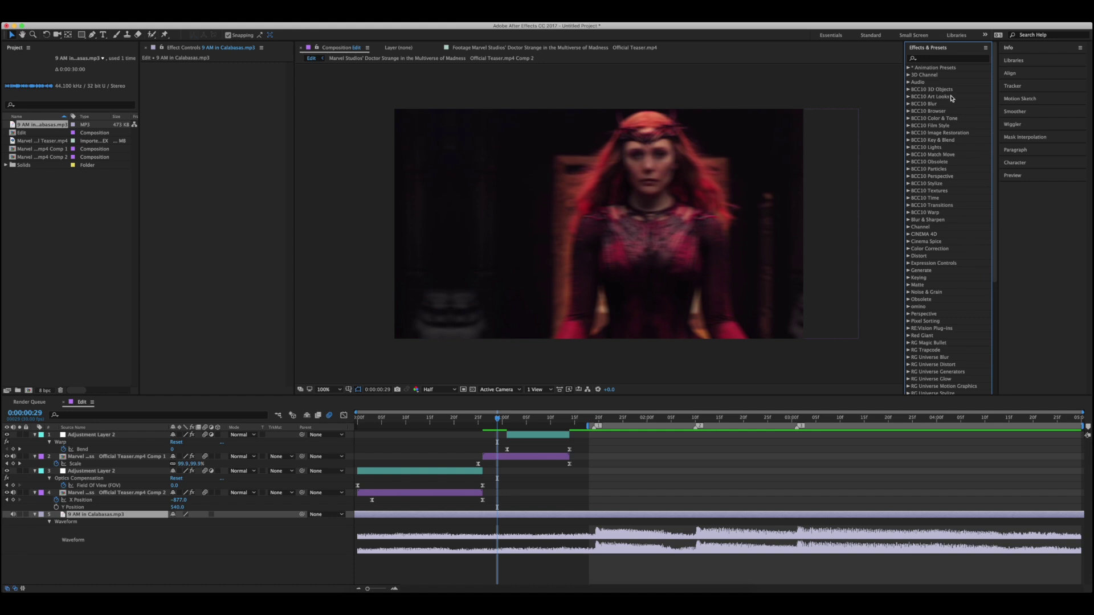
pyautogui.moveTo(935, 51); pyautogui.dragTo(1007, 462)
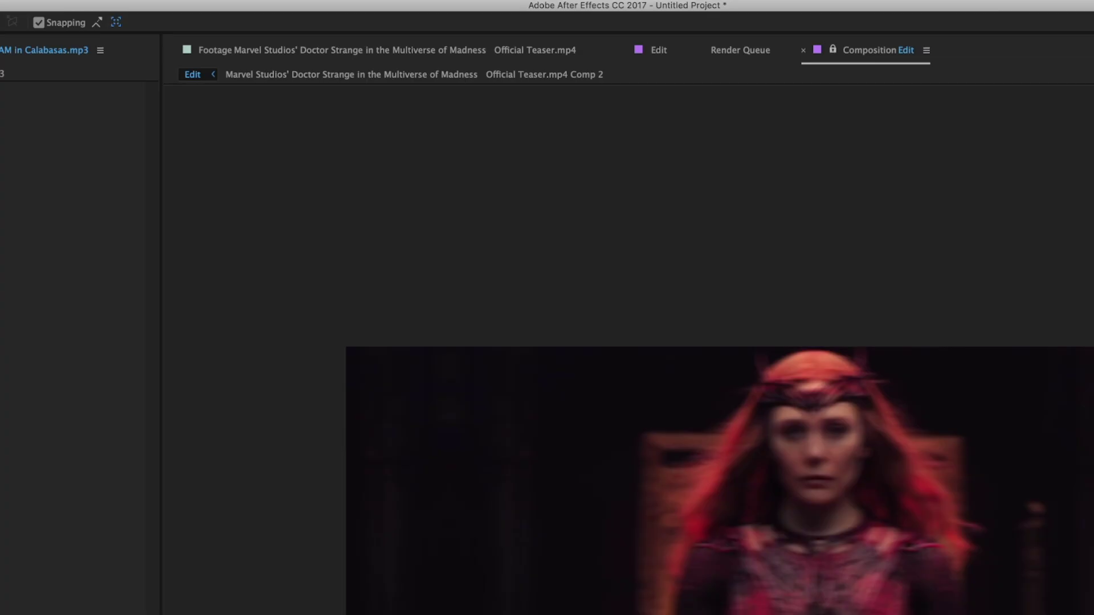
# Choose Reset to Saved Layout from the Window > Workspace menu.
pyautogui.click(269, 19)
pyautogui.moveTo(121, 4)
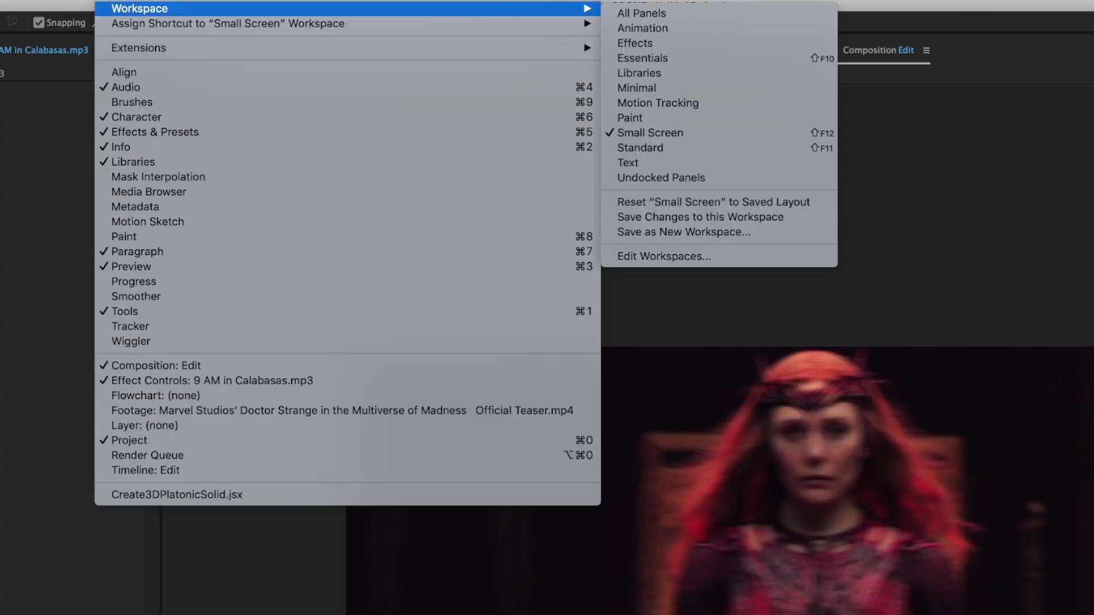
pyautogui.click(626, 12)
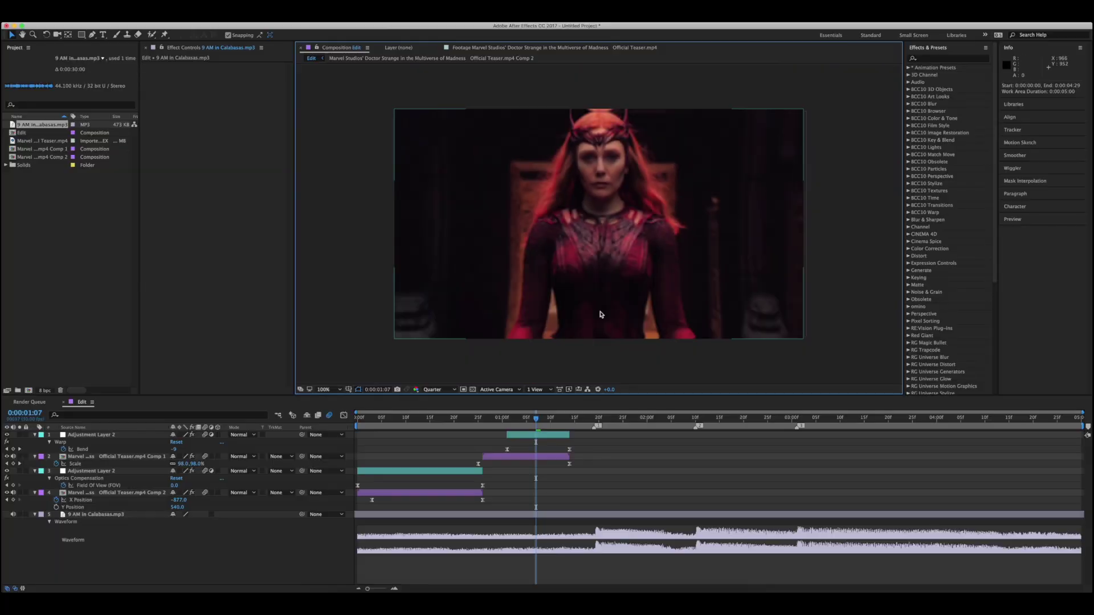
pyautogui.press('.')
pyautogui.press('.')
pyautogui.press('/')
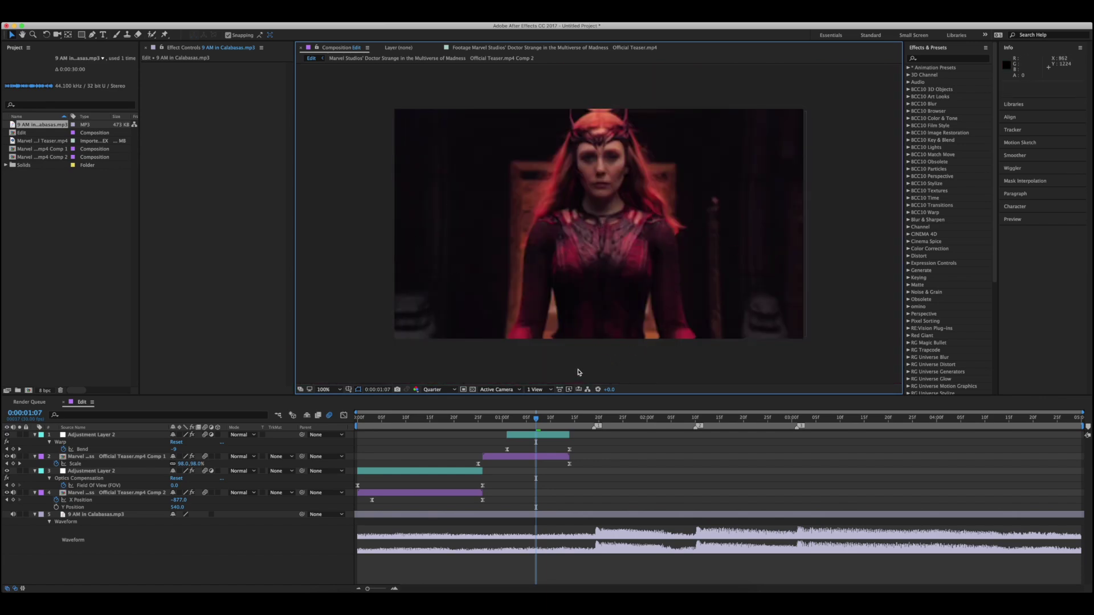
pyautogui.press('.')
pyautogui.press('.')
pyautogui.press('.')
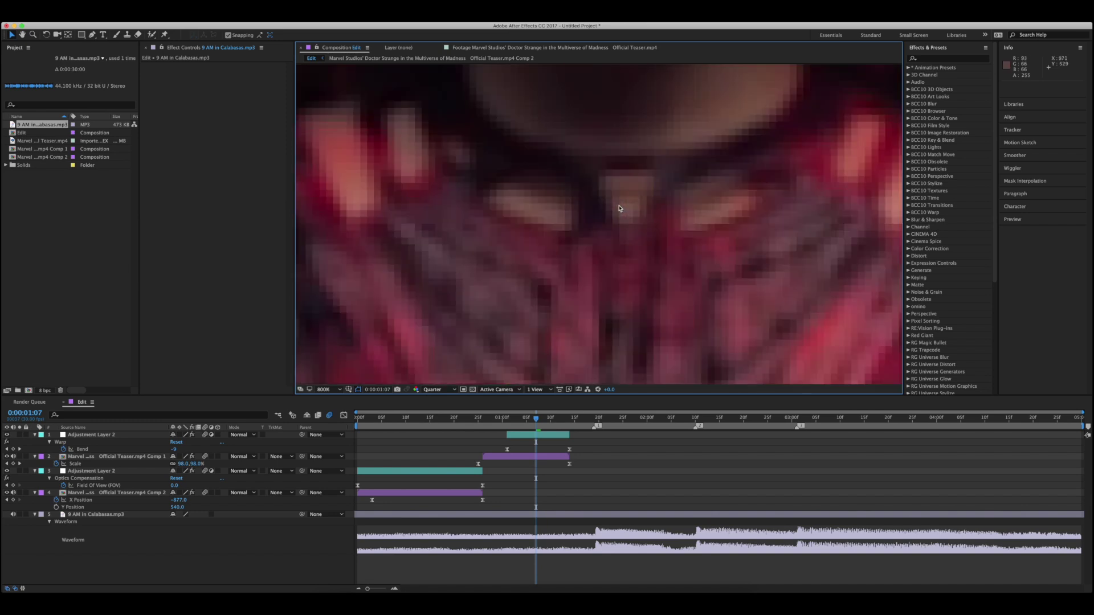
pyautogui.scroll(-5, 597, 174)
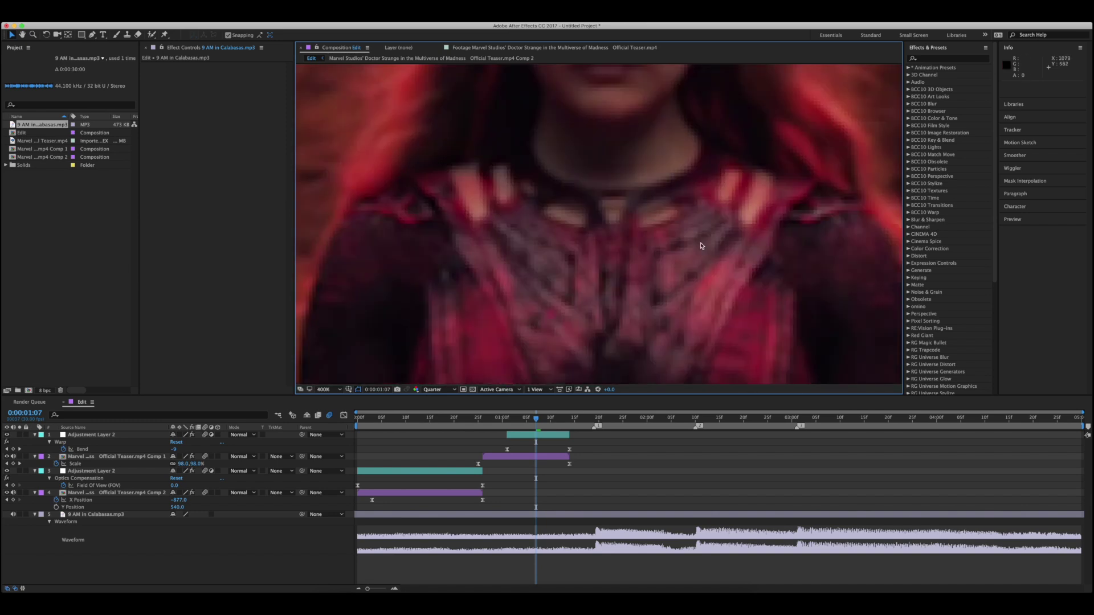
pyautogui.scroll(-2, 701, 245)
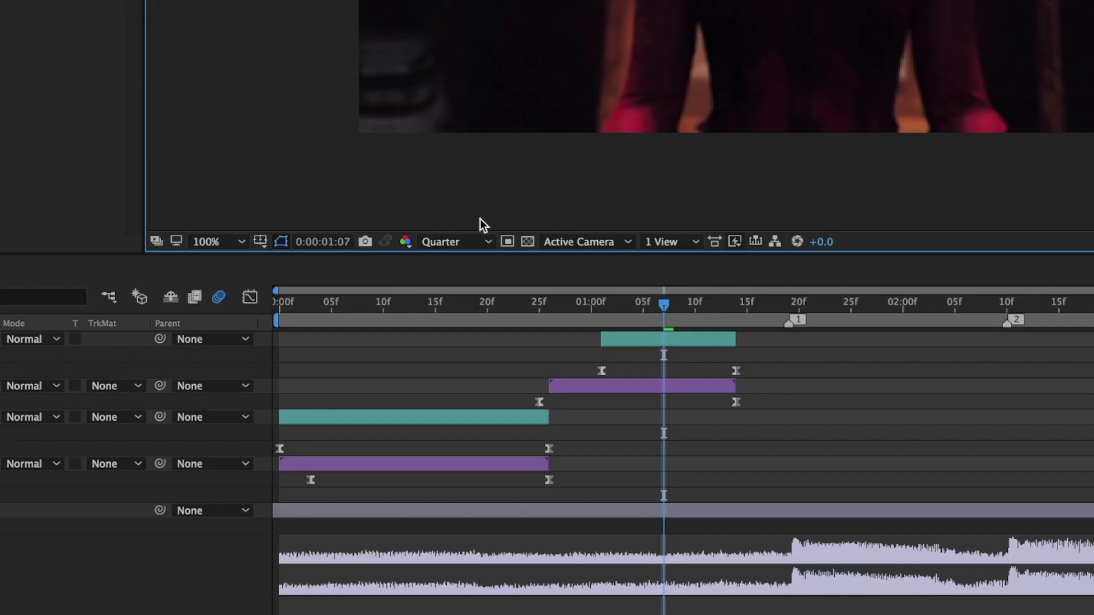
# Set the Composition panel's preview resolution to Full, then change it to Half.
pyautogui.click(471, 243)
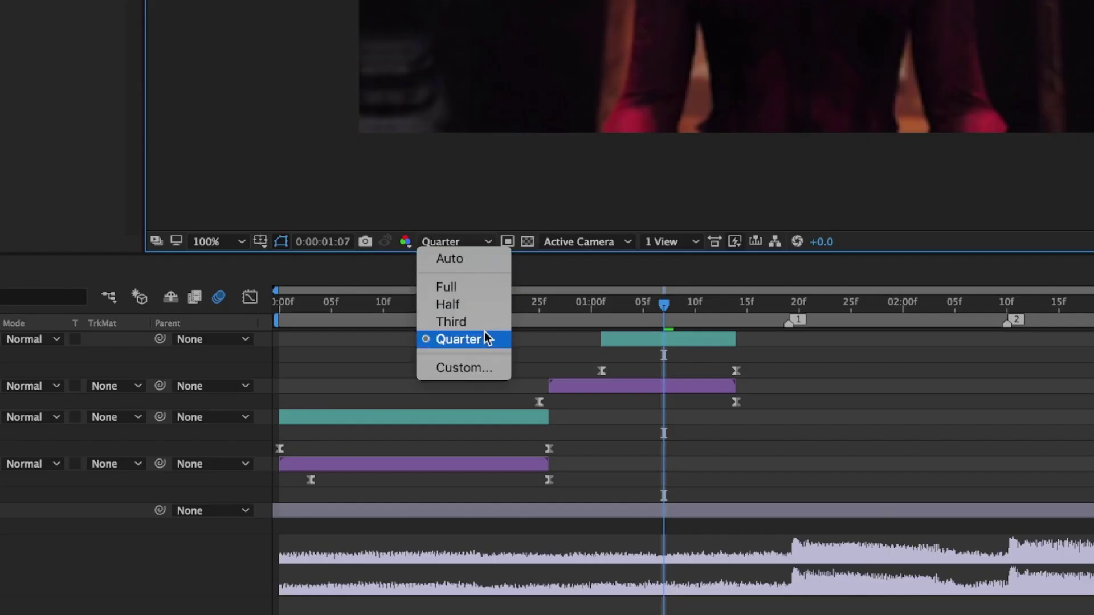
pyautogui.click(481, 288)
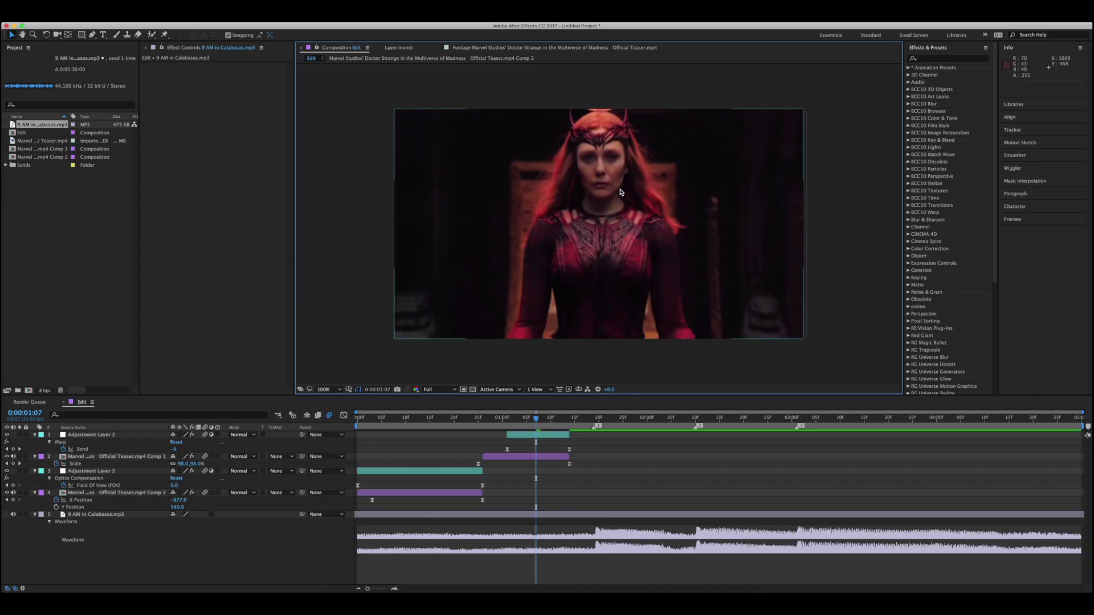
pyautogui.scroll(1, 625, 184)
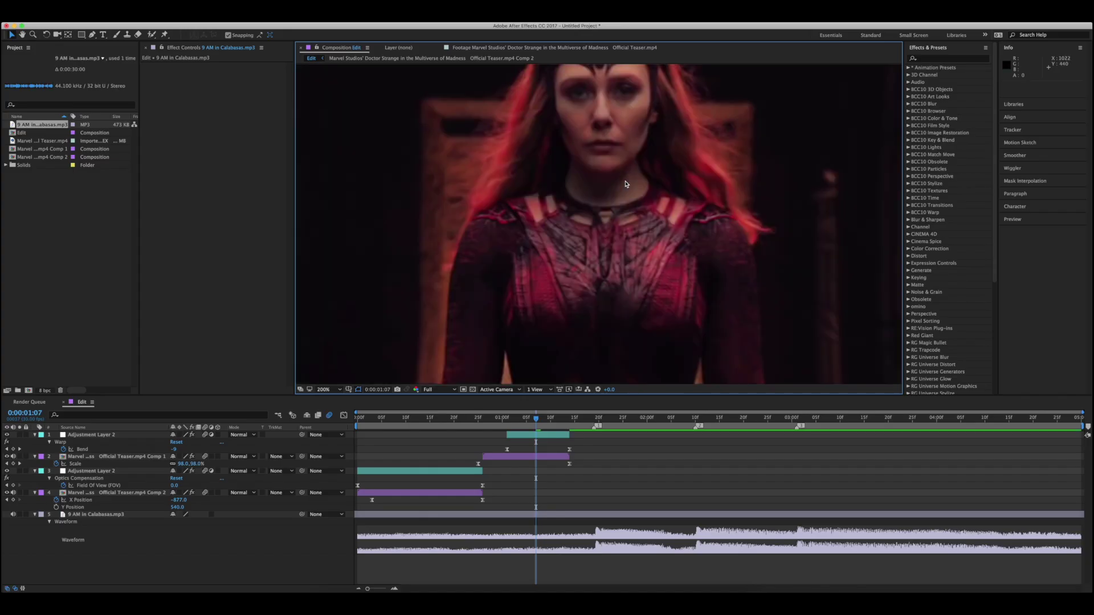
pyautogui.scroll(3, 625, 184)
pyautogui.scroll(-5, 625, 184)
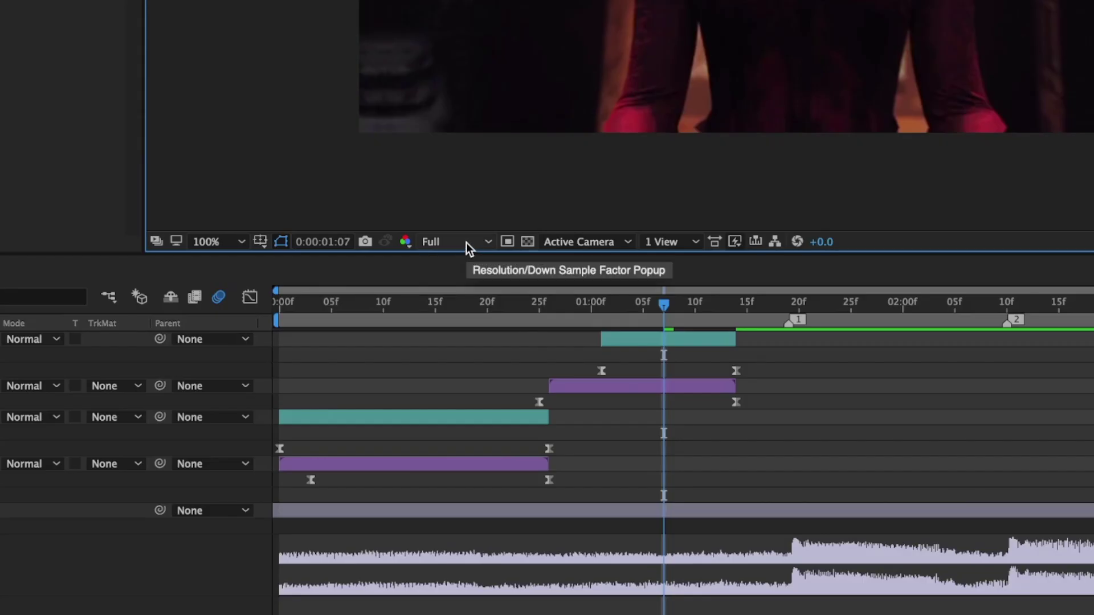
pyautogui.click(467, 242)
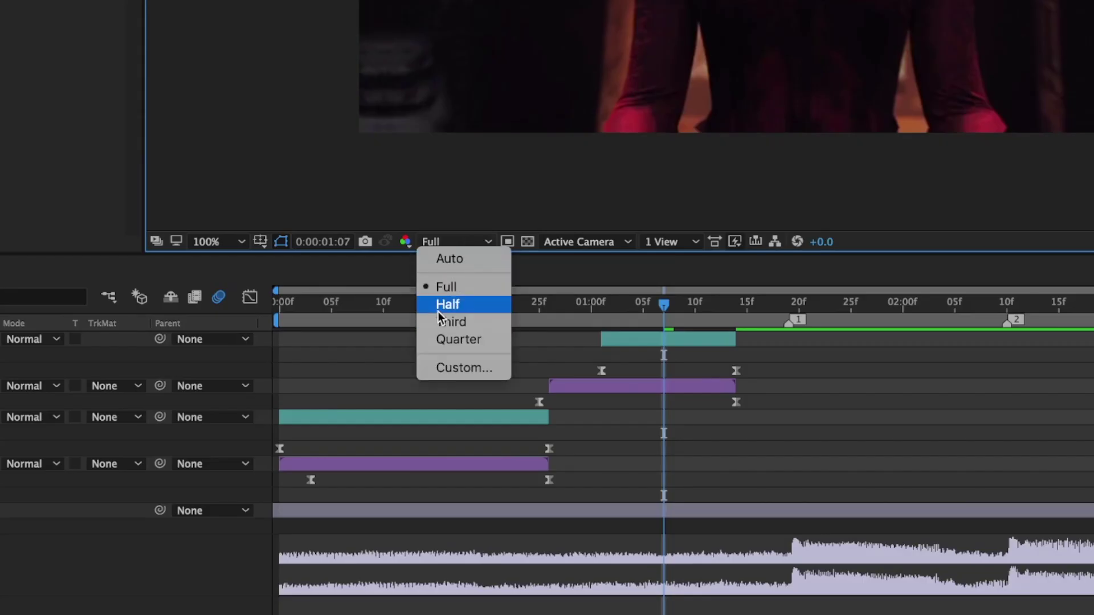
pyautogui.click(481, 306)
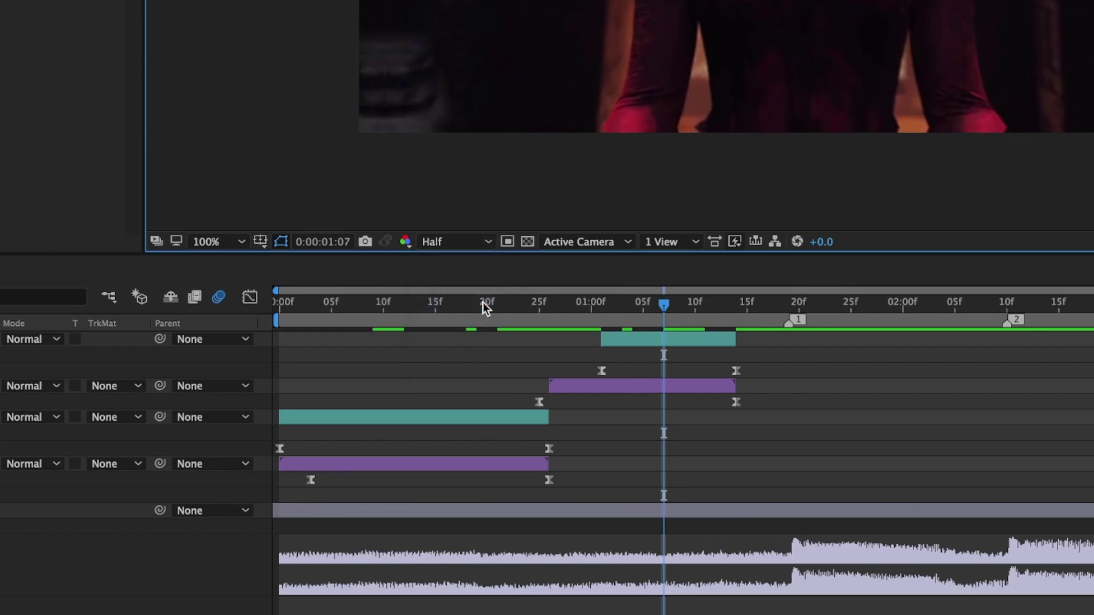